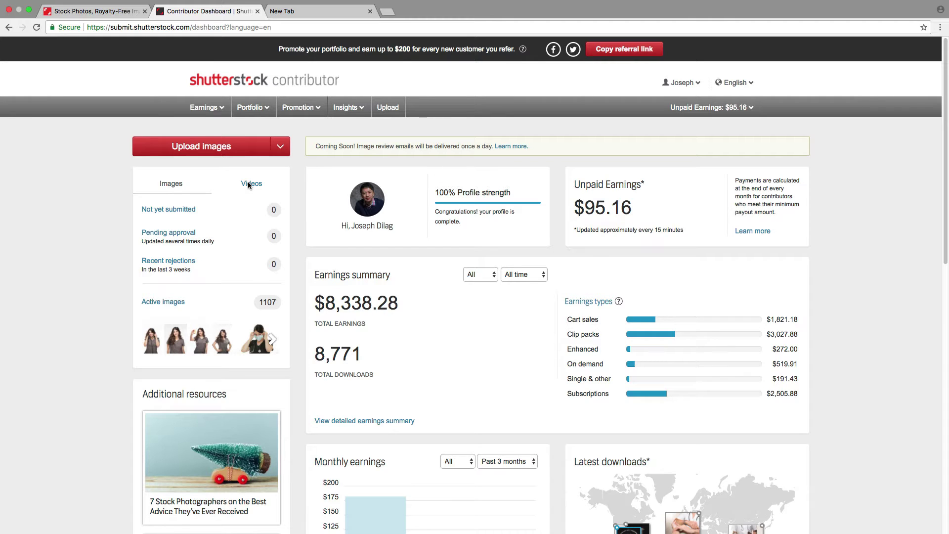
# Open the list of videos not yet submitted and look over the clips awaiting details
pyautogui.click(253, 187)
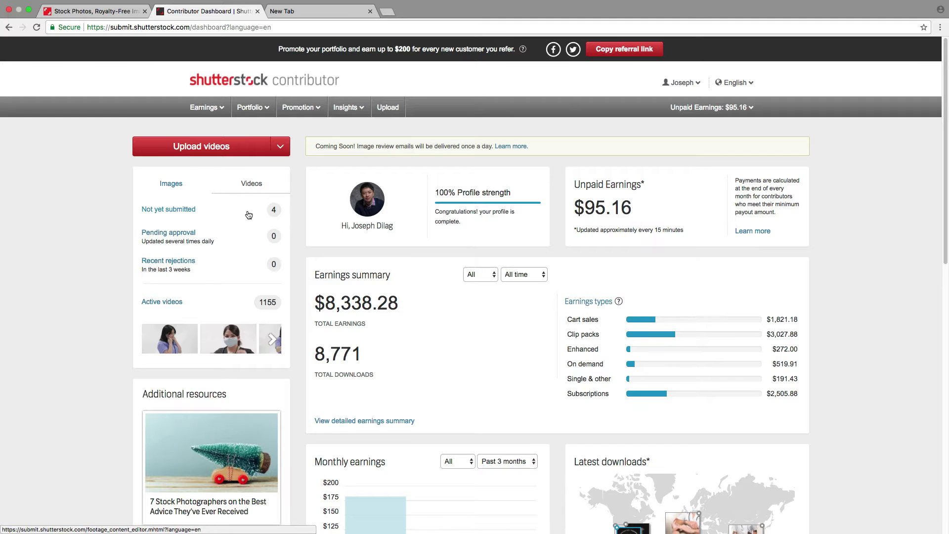
pyautogui.click(174, 213)
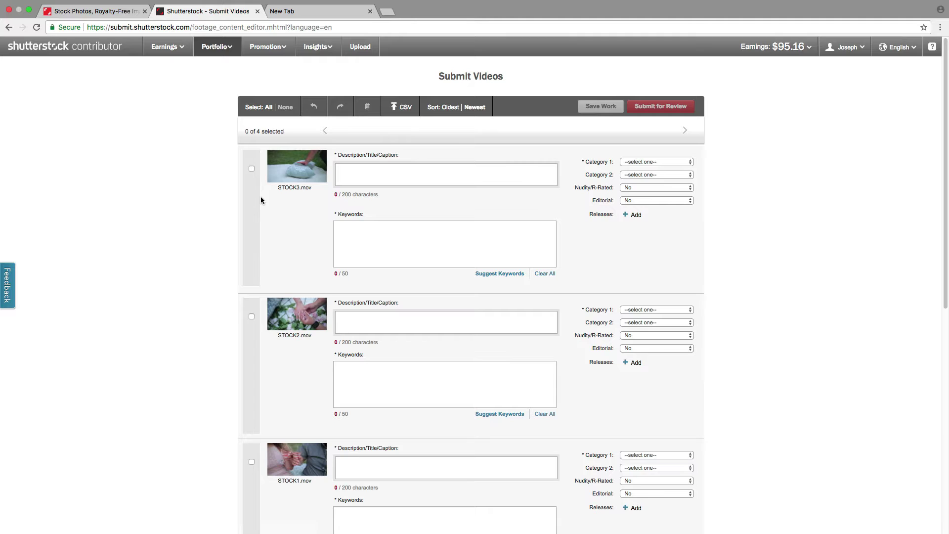
pyautogui.scroll(-1, 281, 208)
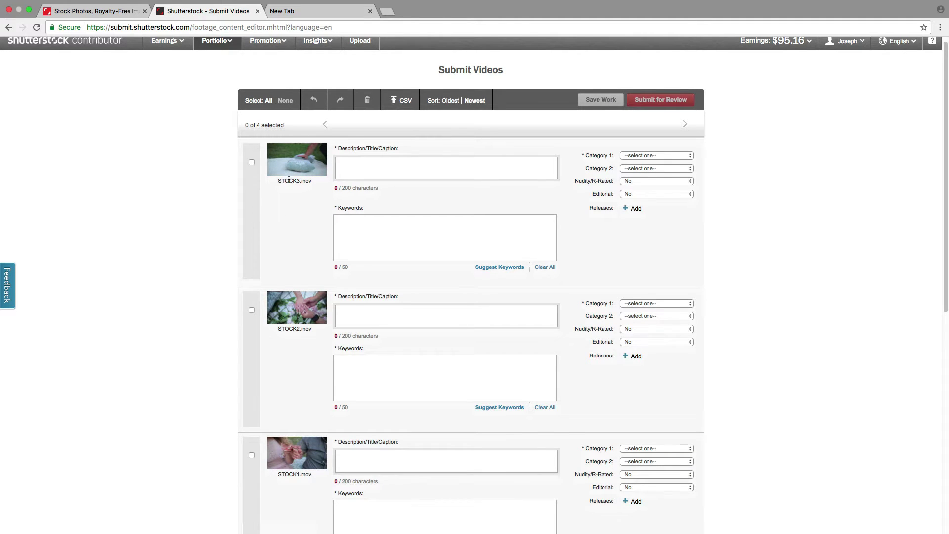
pyautogui.scroll(-10, 288, 194)
pyautogui.scroll(5, 286, 195)
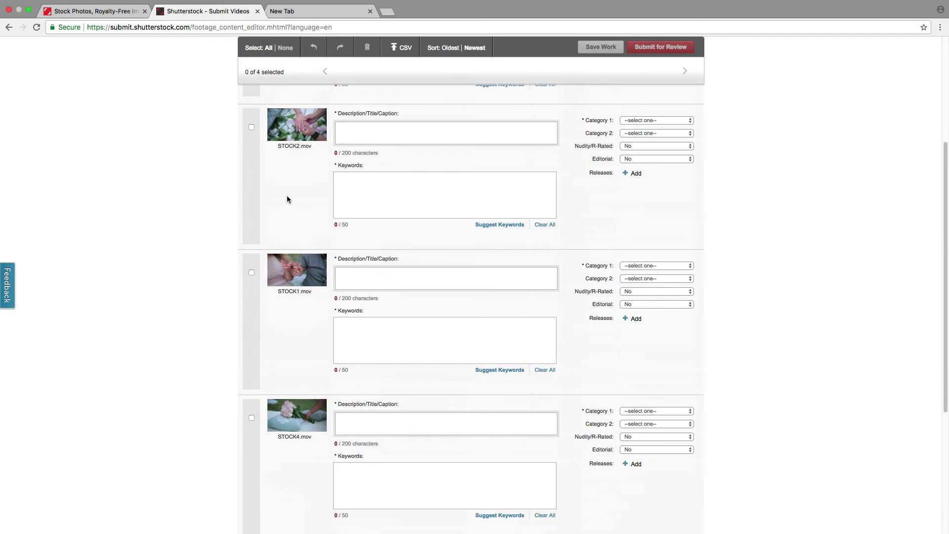
pyautogui.scroll(5, 286, 194)
# Open the bookmarked Shutterstock keywording tool in the empty browser tab
pyautogui.click(306, 8)
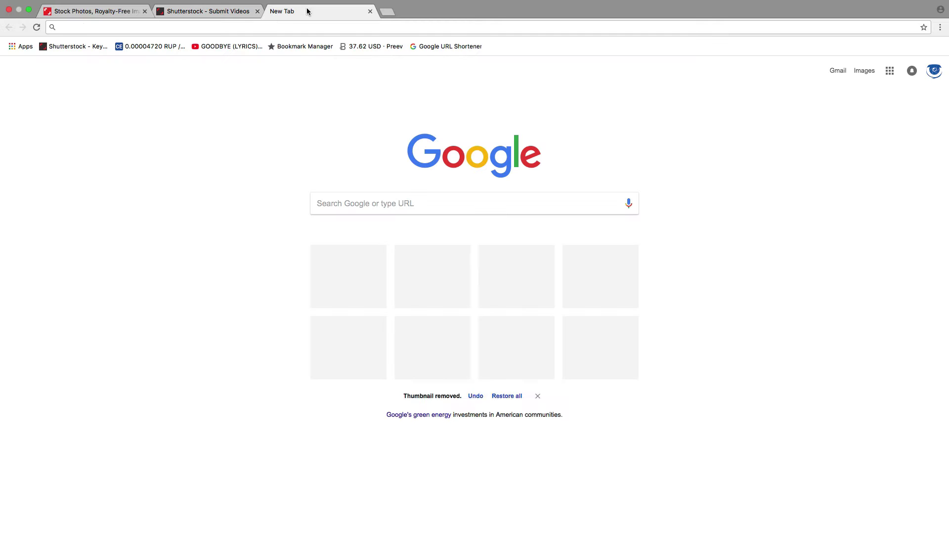
pyautogui.click(80, 46)
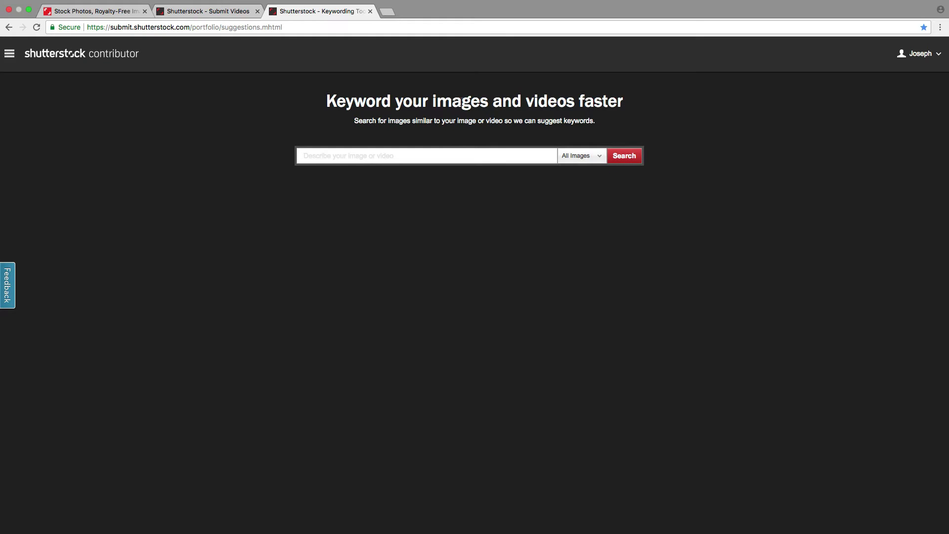
# Open the portfolio's Keyword Suggestions page from the Submit Videos page, and go back to the video list
pyautogui.click(208, 11)
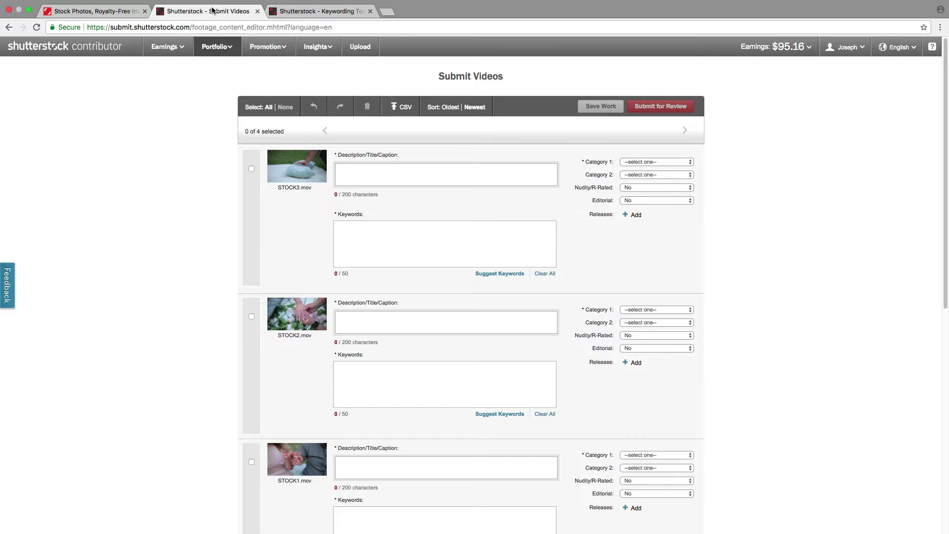
pyautogui.moveTo(224, 56)
pyautogui.moveTo(318, 48)
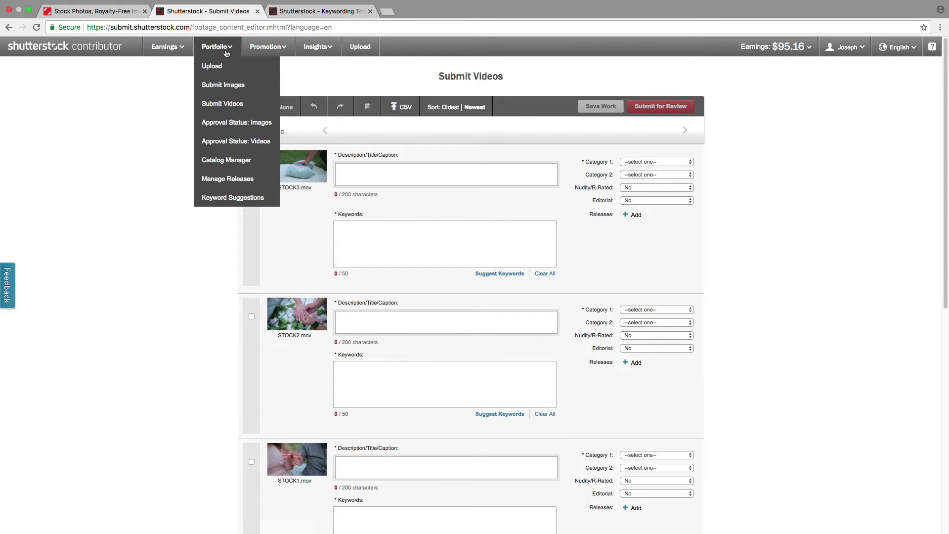
pyautogui.click(231, 197)
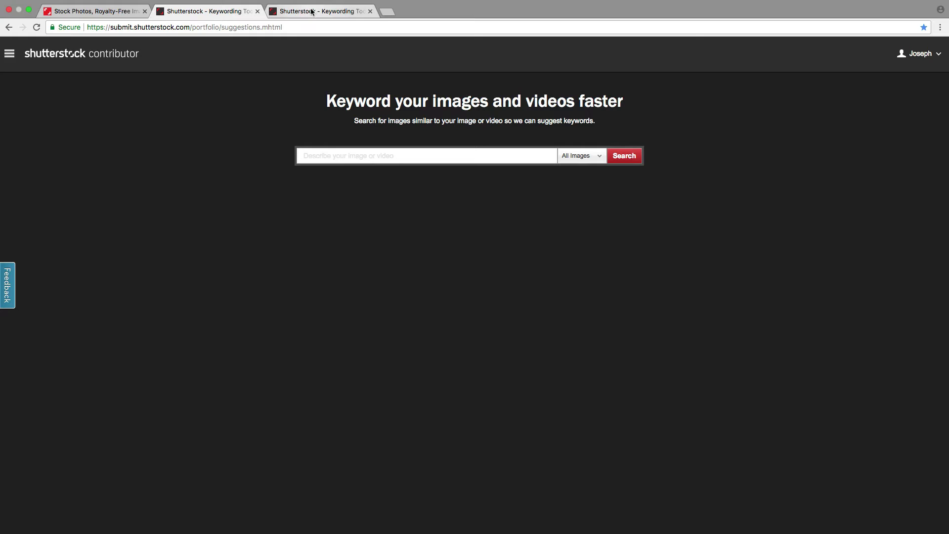
pyautogui.click(9, 27)
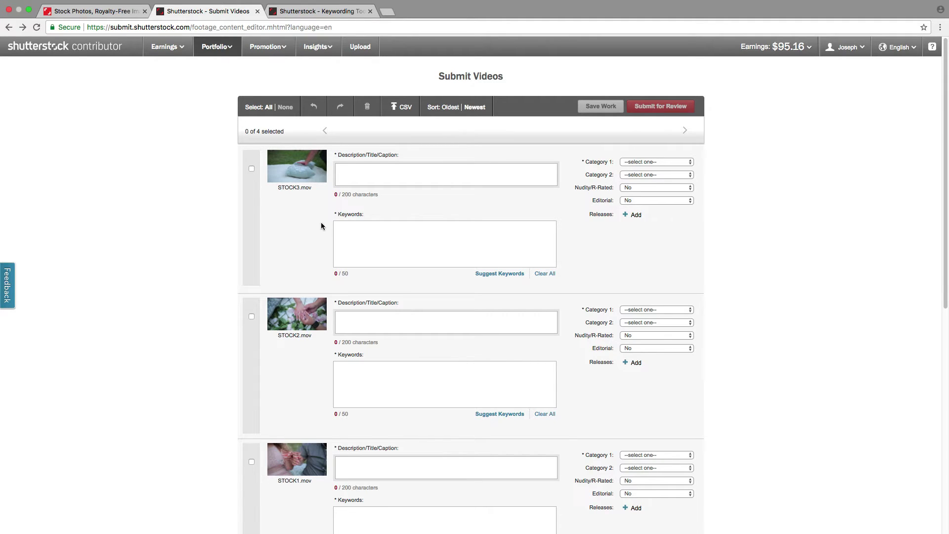
# Review the thumbnails of clips STOCK1.mov to STOCK4.mov to judge which subject they have in common
pyautogui.scroll(-5, 321, 226)
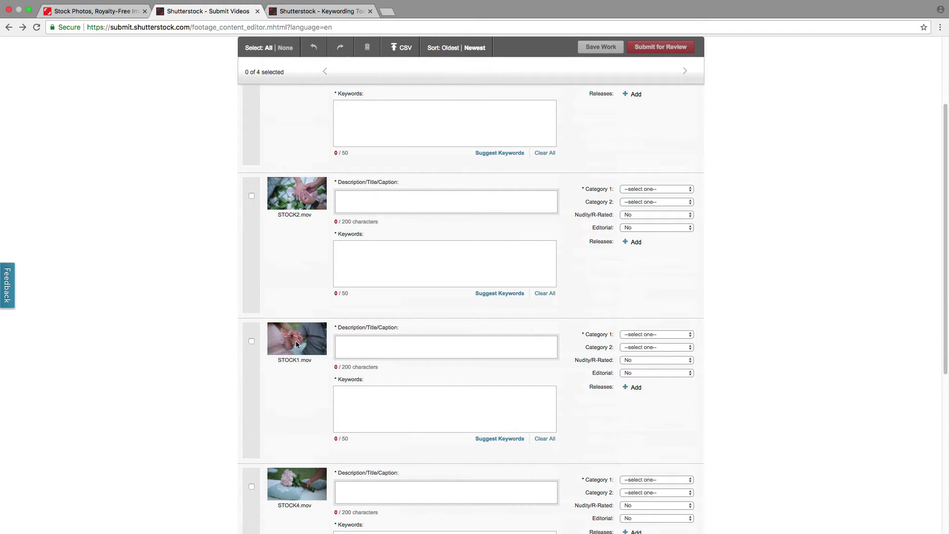
pyautogui.scroll(-5, 290, 356)
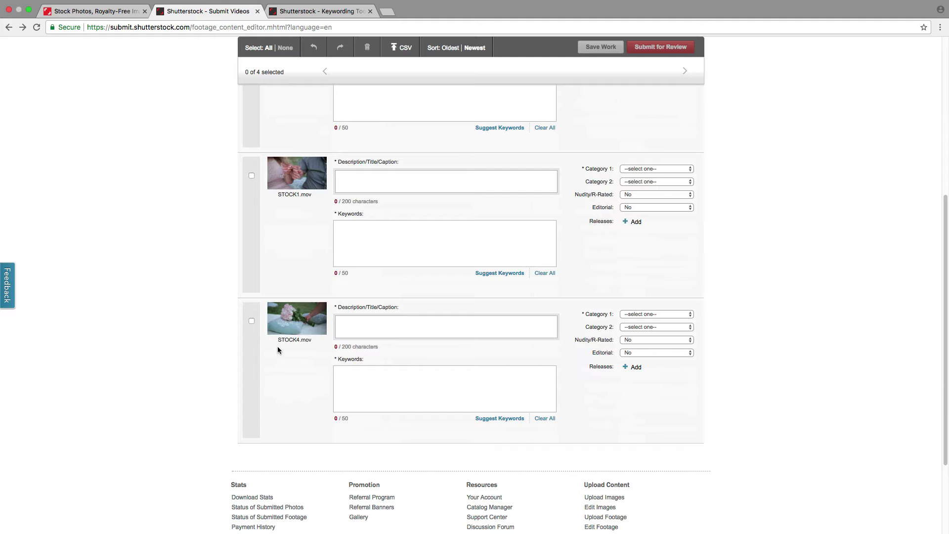
pyautogui.scroll(7, 278, 350)
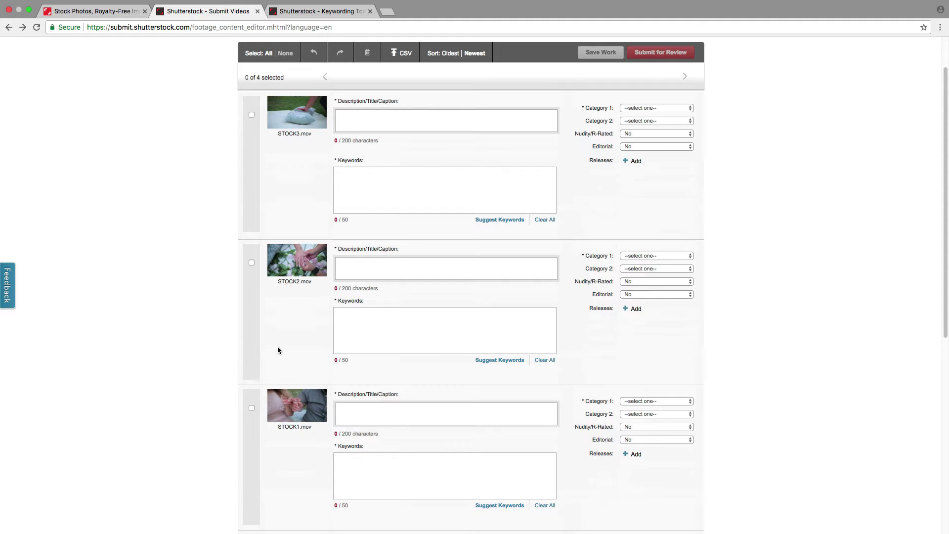
pyautogui.scroll(2, 277, 347)
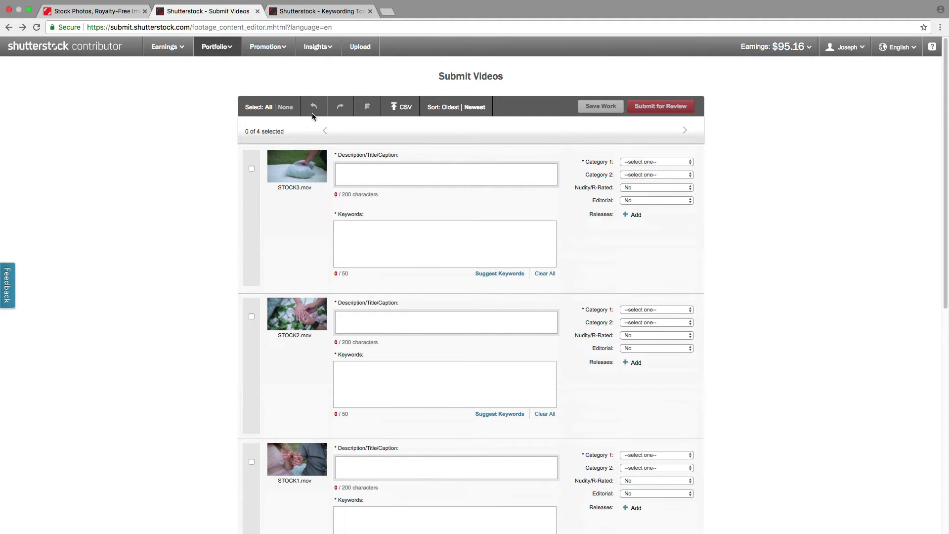
pyautogui.scroll(-3, 325, 269)
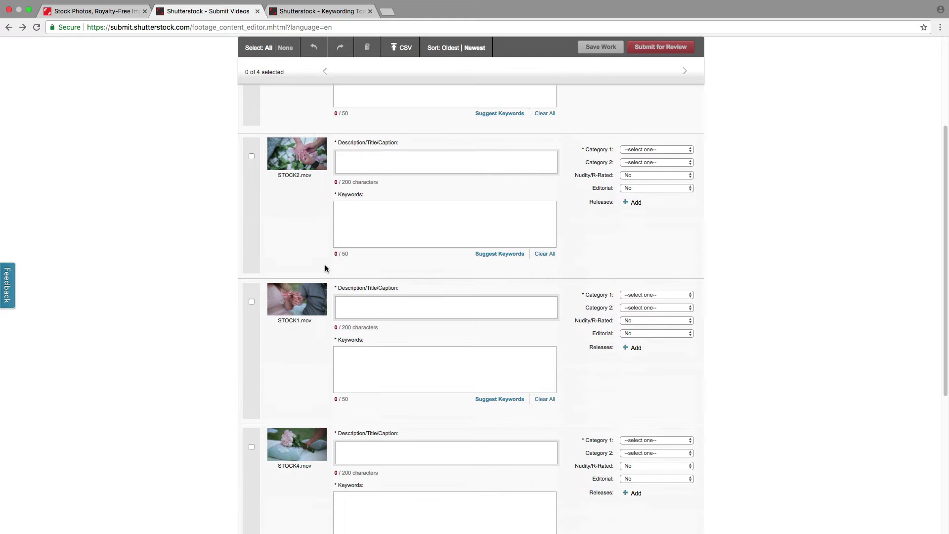
pyautogui.scroll(-1, 325, 269)
pyautogui.scroll(-3, 314, 318)
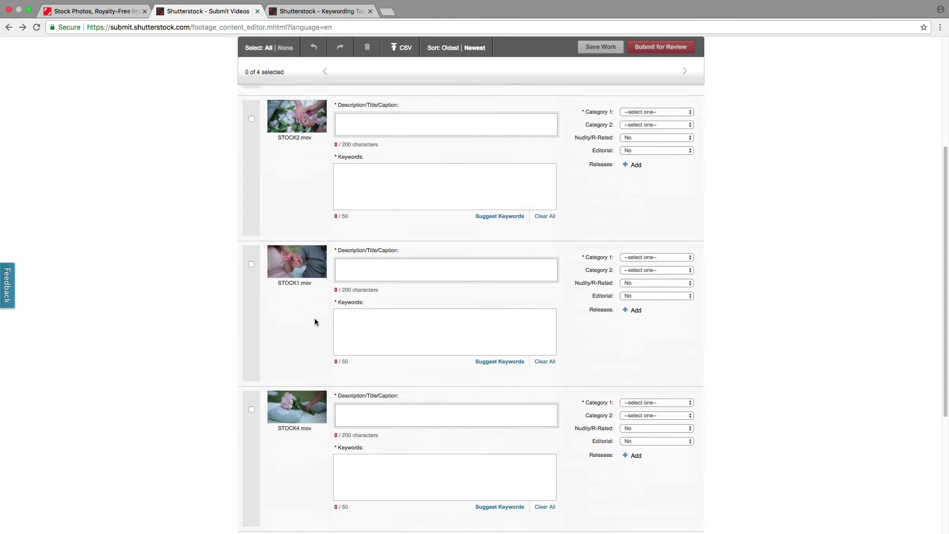
pyautogui.scroll(6, 309, 322)
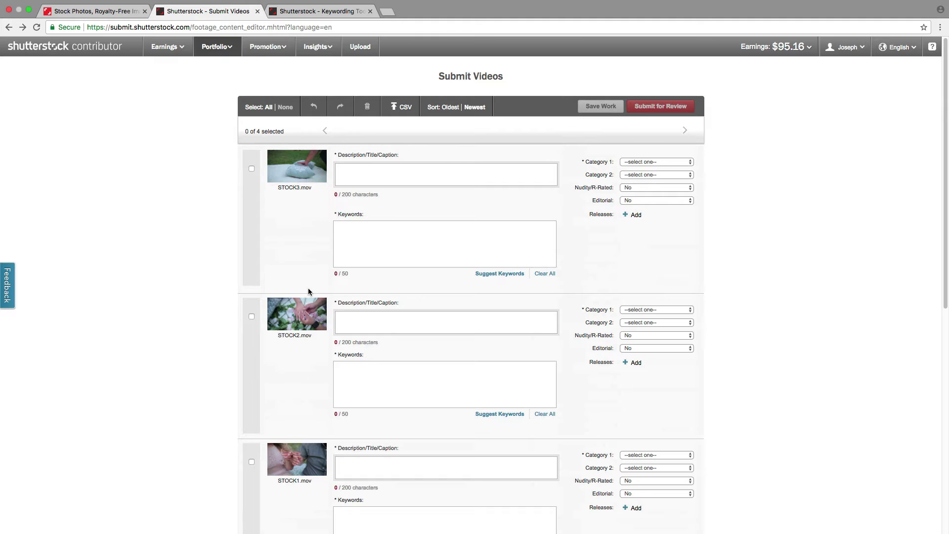
# Select all the unsubmitted videos for editing together and check the selection down to STOCK4.mov
pyautogui.click(252, 169)
pyautogui.click(252, 169)
pyautogui.click(268, 106)
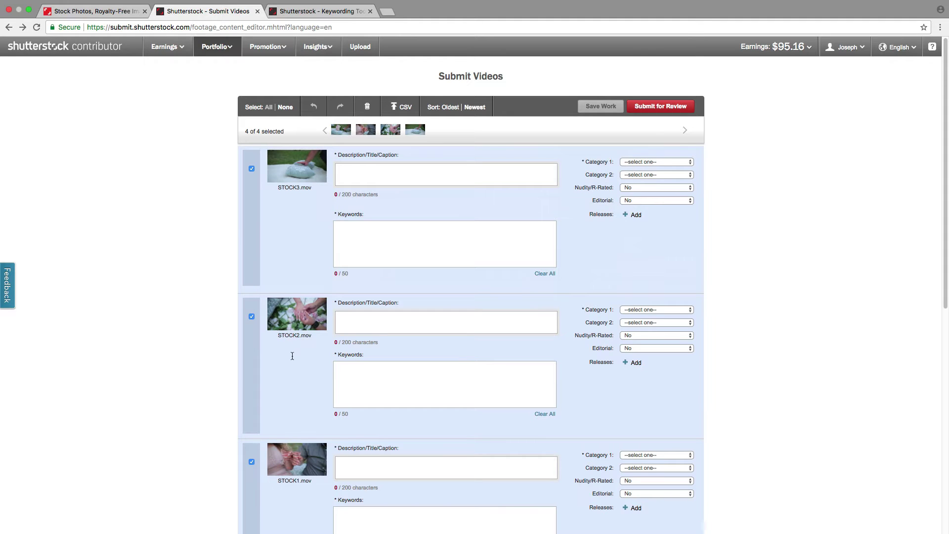
pyautogui.scroll(-4, 307, 365)
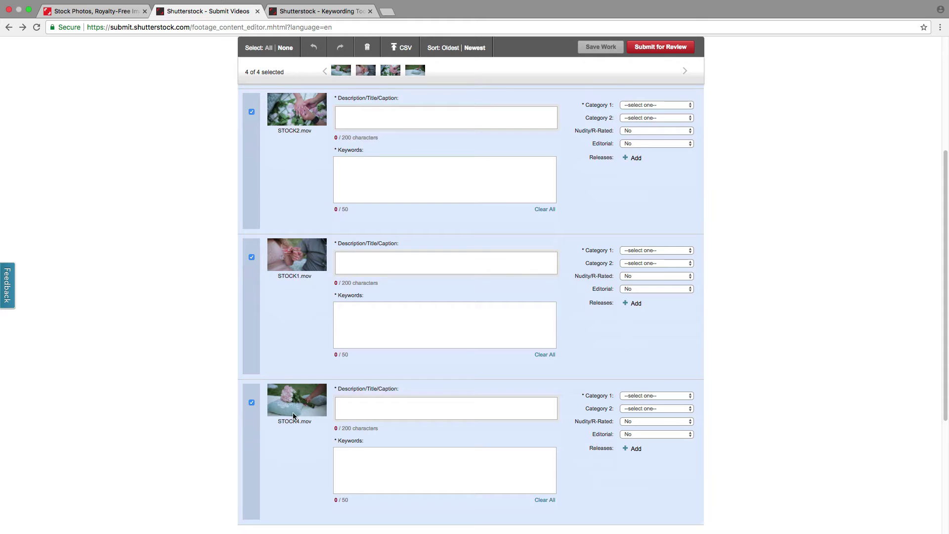
# Search the keywording tool for images matching "engagement" in the already open browser tab
pyautogui.click(310, 10)
pyautogui.click(356, 156)
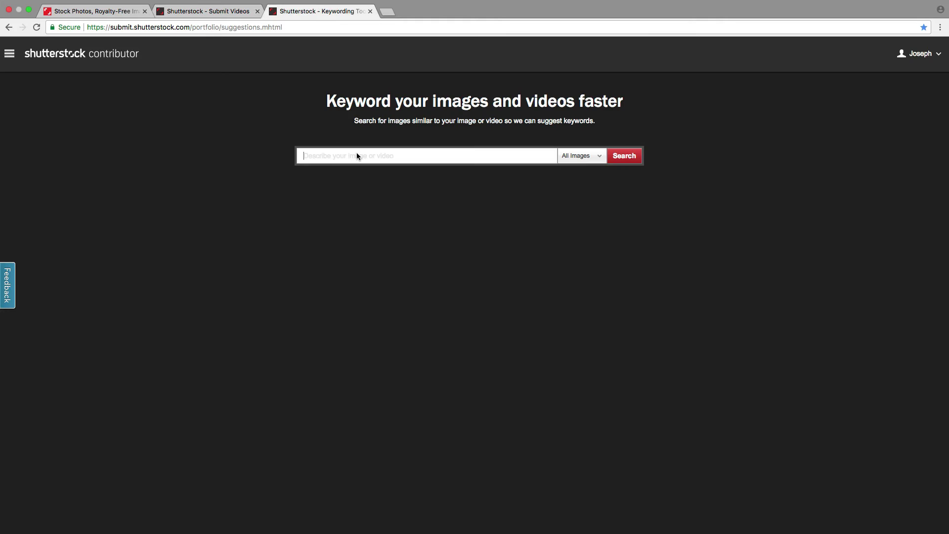
pyautogui.write('engagement')
pyautogui.press('Return')
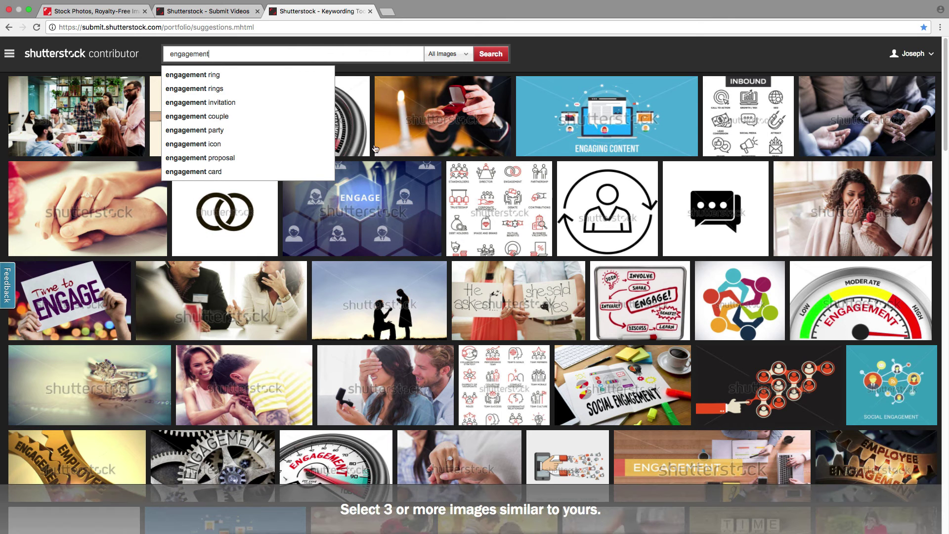
# Select six result photos similar to the clips: the silhouetted proposal, the couple in autumn, and four close-ups of hands or engagement rings
pyautogui.click(573, 58)
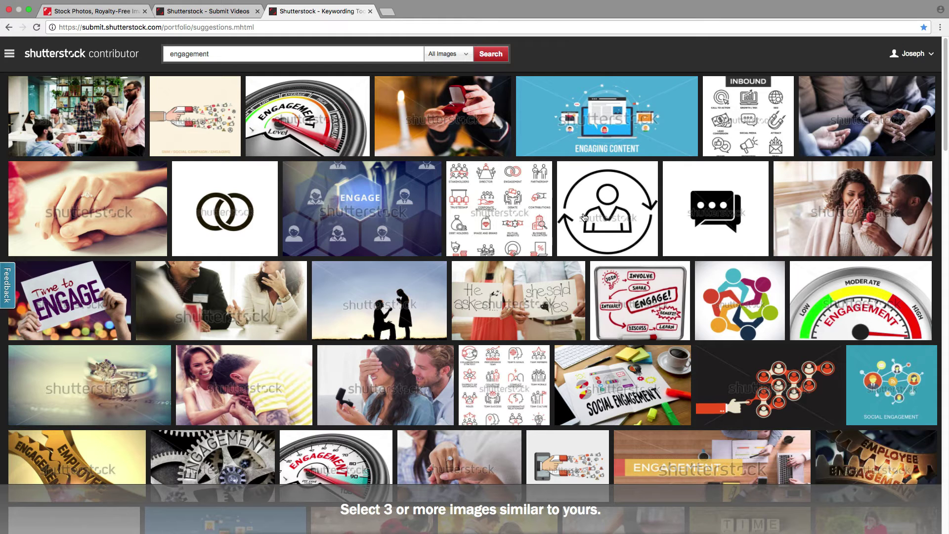
pyautogui.click(424, 302)
pyautogui.scroll(-4, 477, 207)
pyautogui.click(440, 286)
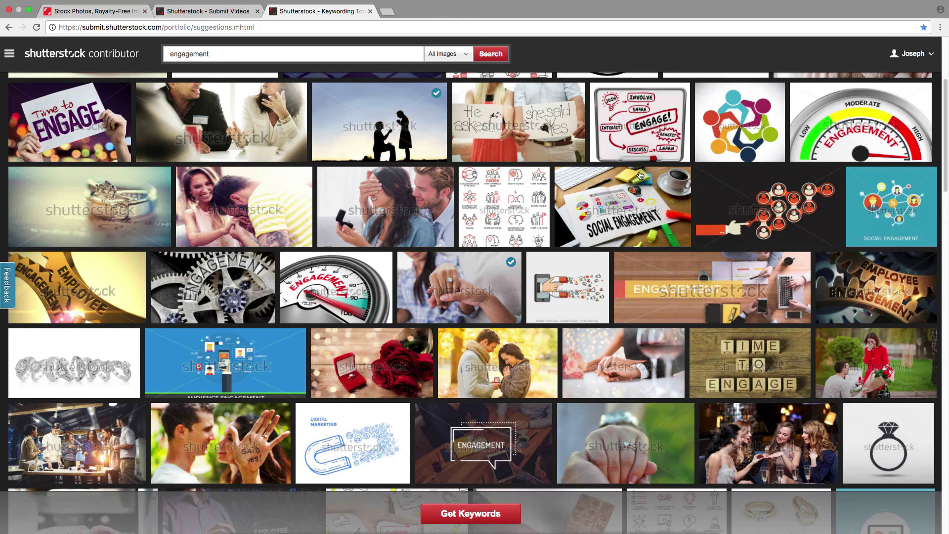
pyautogui.click(519, 379)
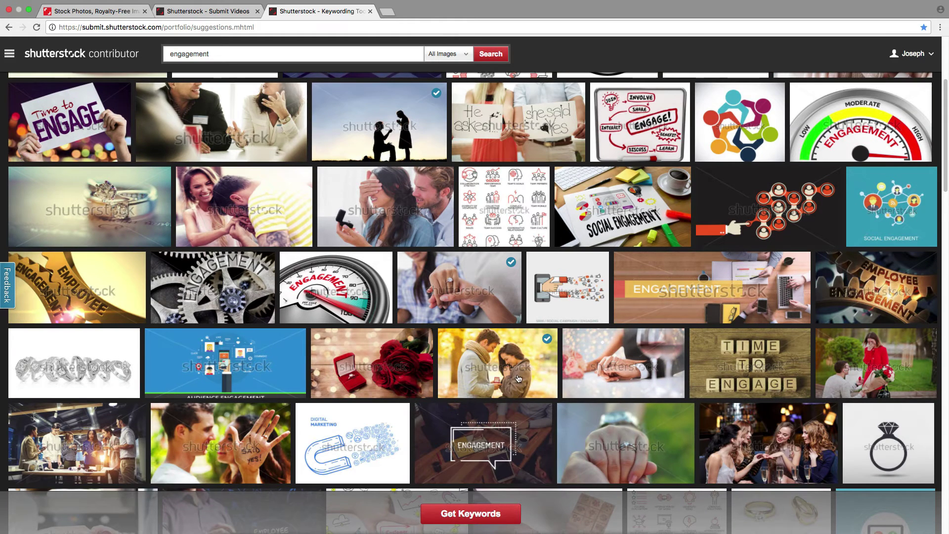
pyautogui.click(595, 365)
pyautogui.click(611, 426)
pyautogui.scroll(-5, 685, 434)
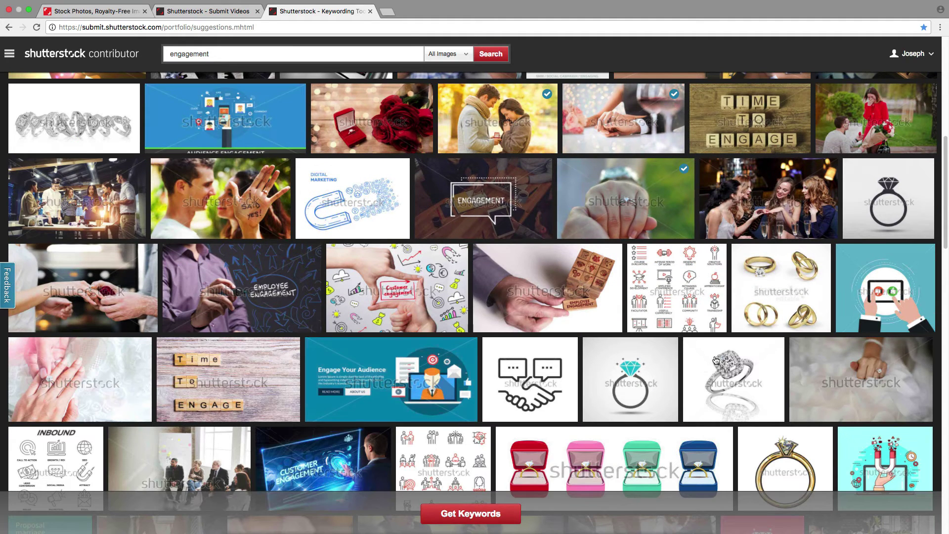
pyautogui.scroll(-1, 694, 364)
pyautogui.scroll(-3, 489, 390)
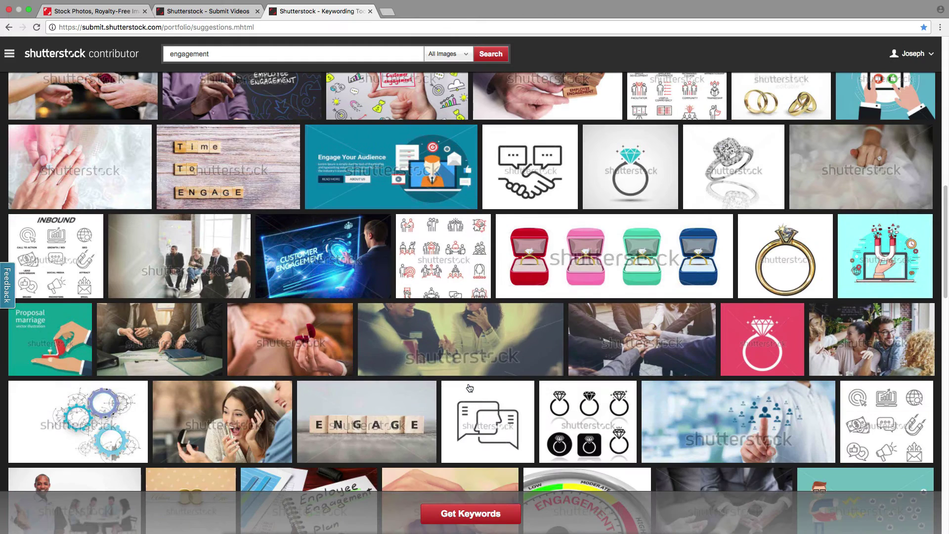
pyautogui.click(69, 166)
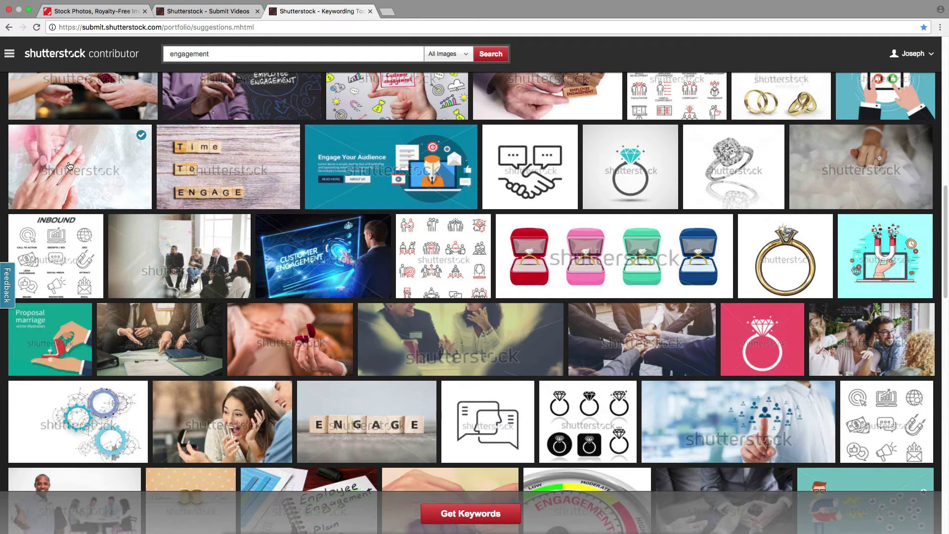
# Get the keywords for the selected images and copy the whole pre-selected keyword list
pyautogui.click(476, 513)
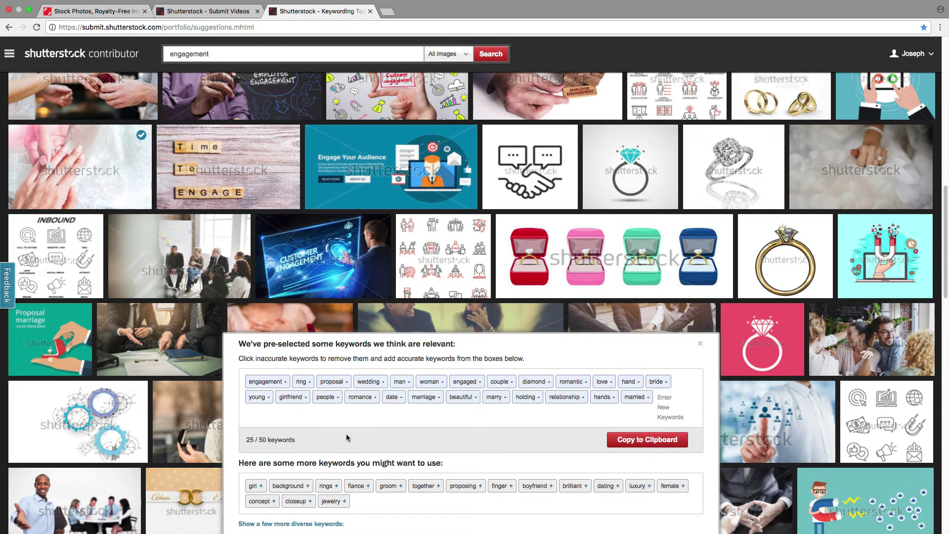
pyautogui.click(645, 439)
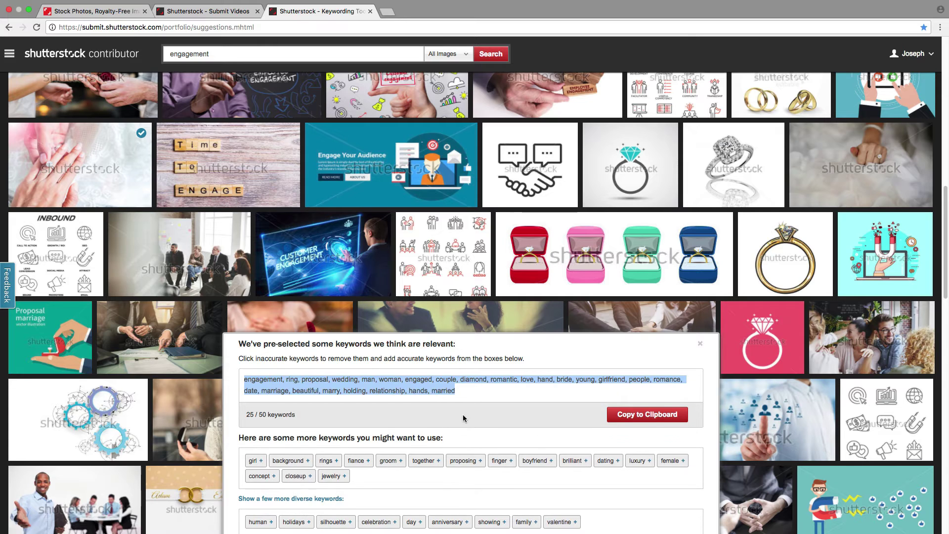
pyautogui.rightClick(367, 382)
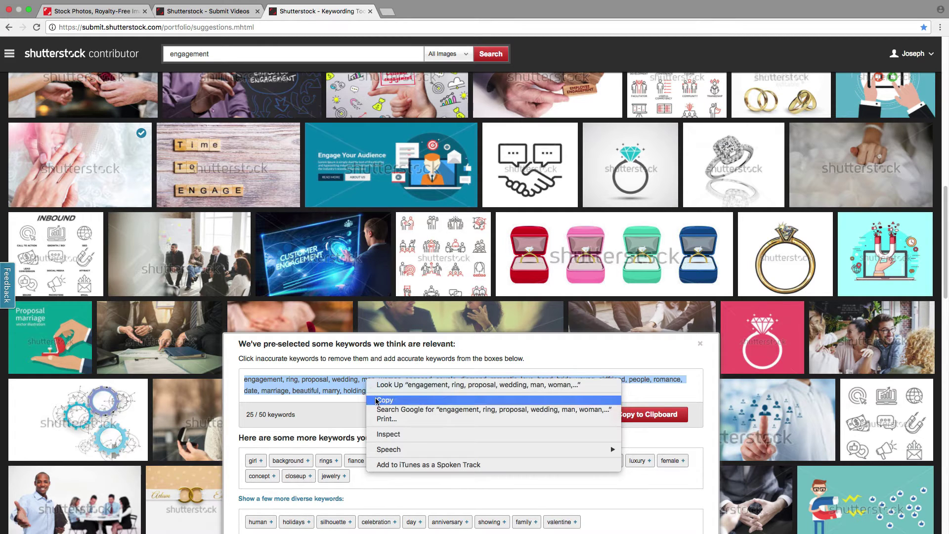
pyautogui.click(377, 401)
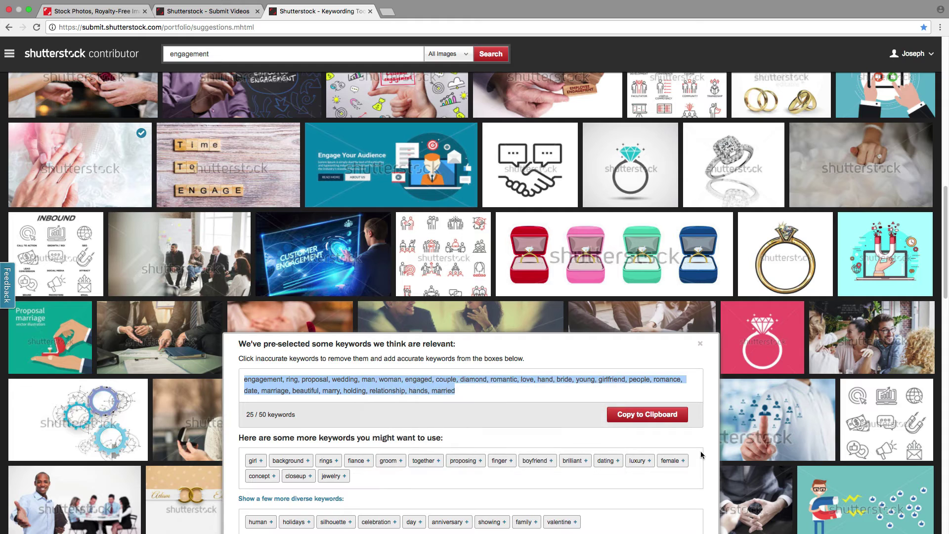
pyautogui.click(663, 419)
pyautogui.click(645, 439)
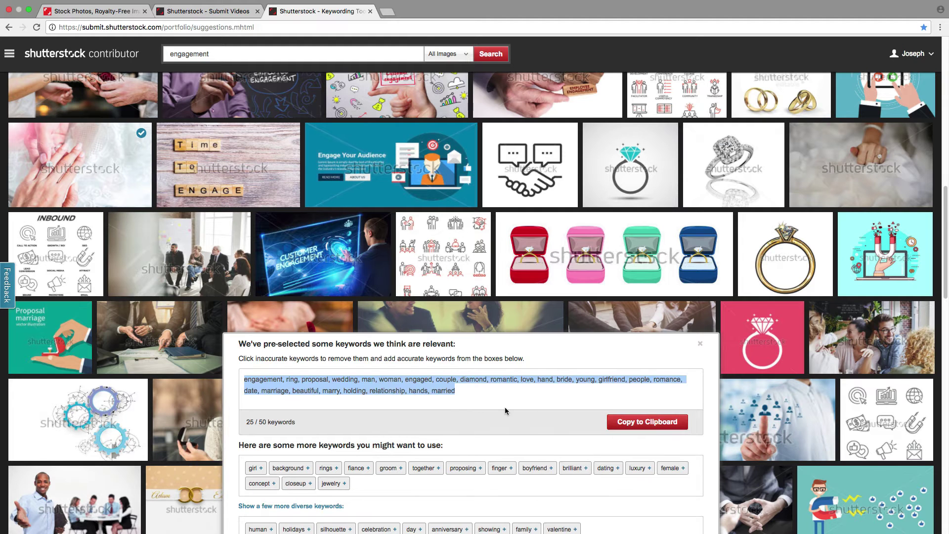
pyautogui.rightClick(437, 392)
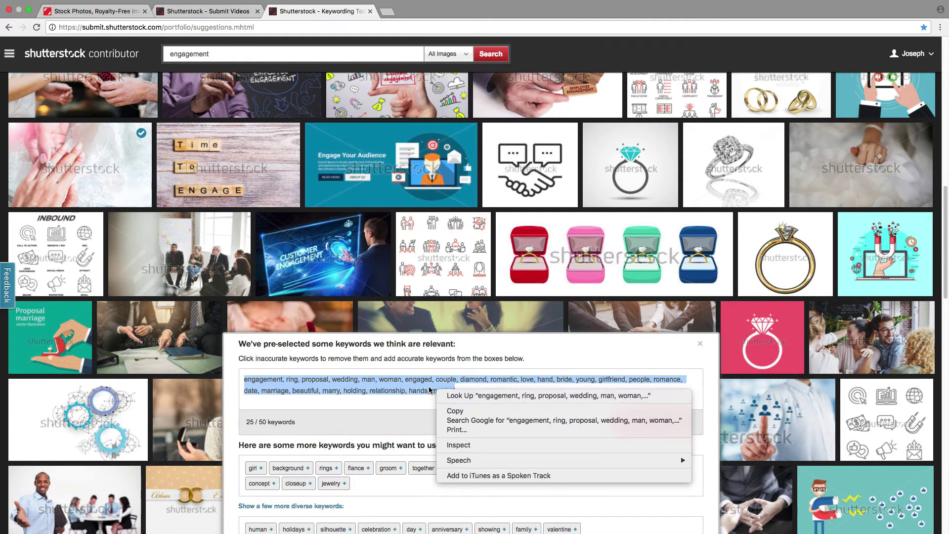
pyautogui.click(457, 411)
# Return to the video submission page and paste the copied engagement keywords into the keywords of all four selected videos
pyautogui.click(221, 9)
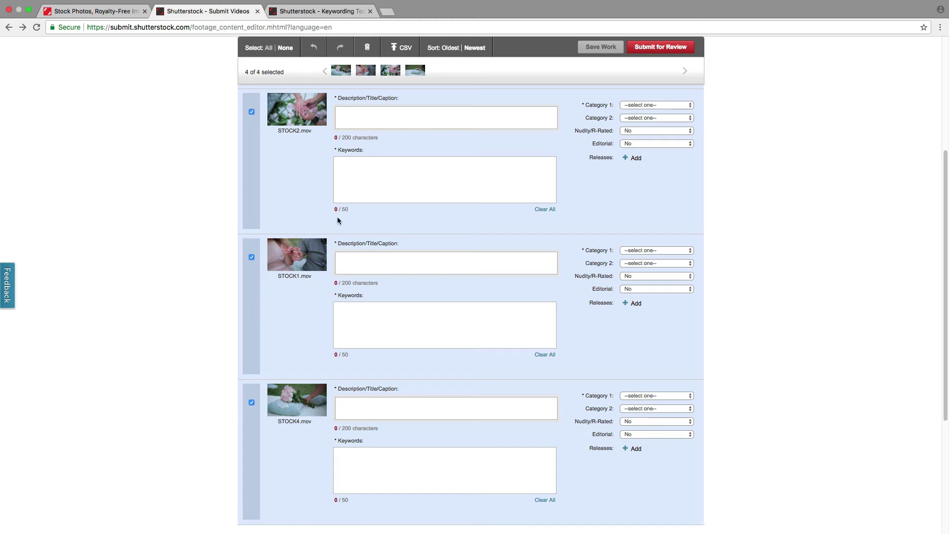
pyautogui.scroll(5, 340, 130)
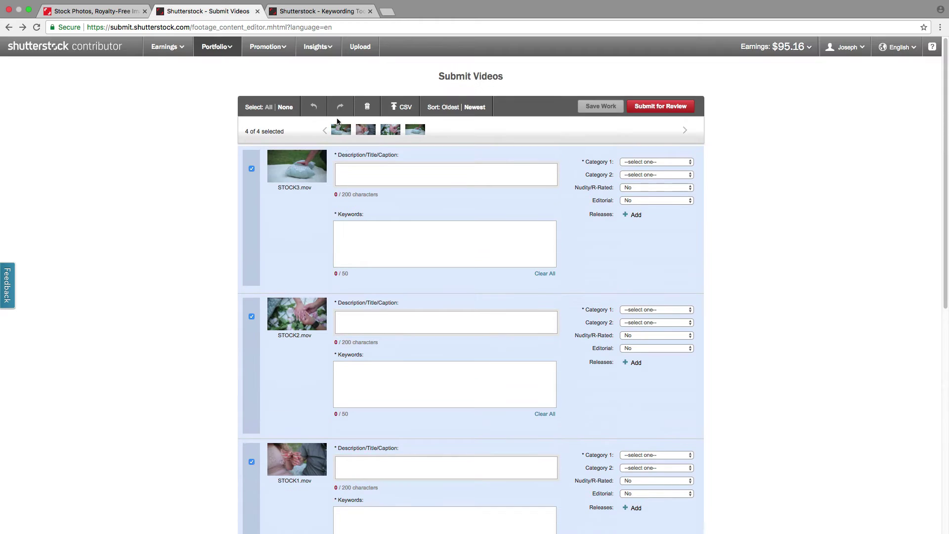
pyautogui.rightClick(364, 236)
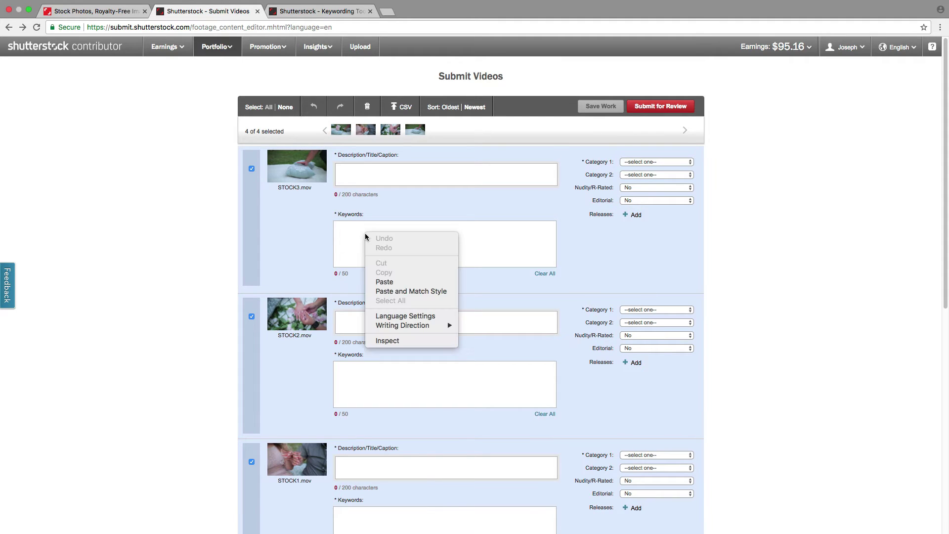
pyautogui.click(383, 280)
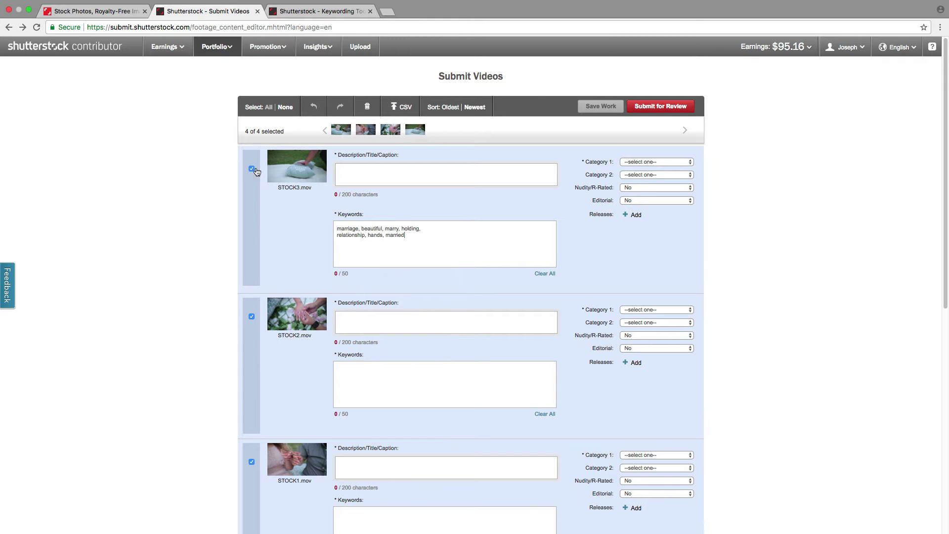
pyautogui.scroll(-1, 296, 262)
pyautogui.scroll(-6, 296, 265)
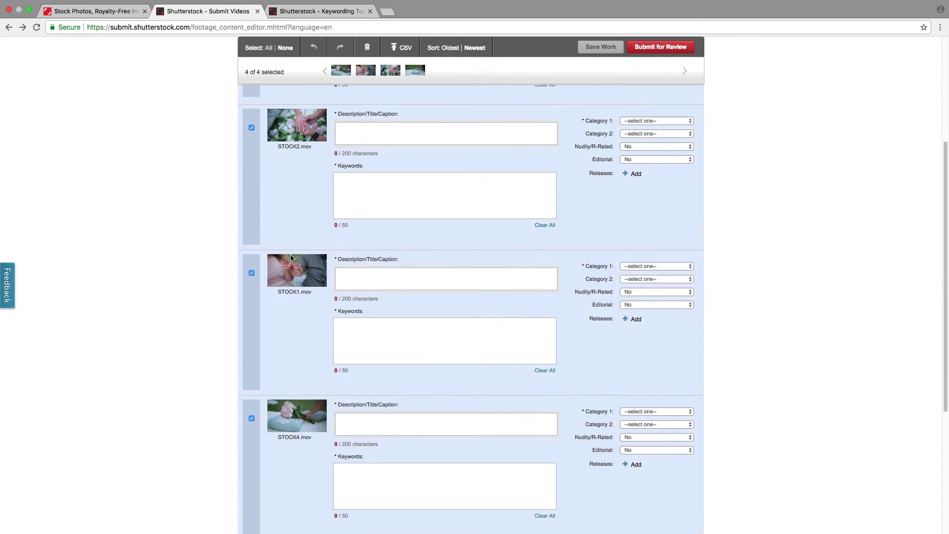
pyautogui.scroll(7, 290, 257)
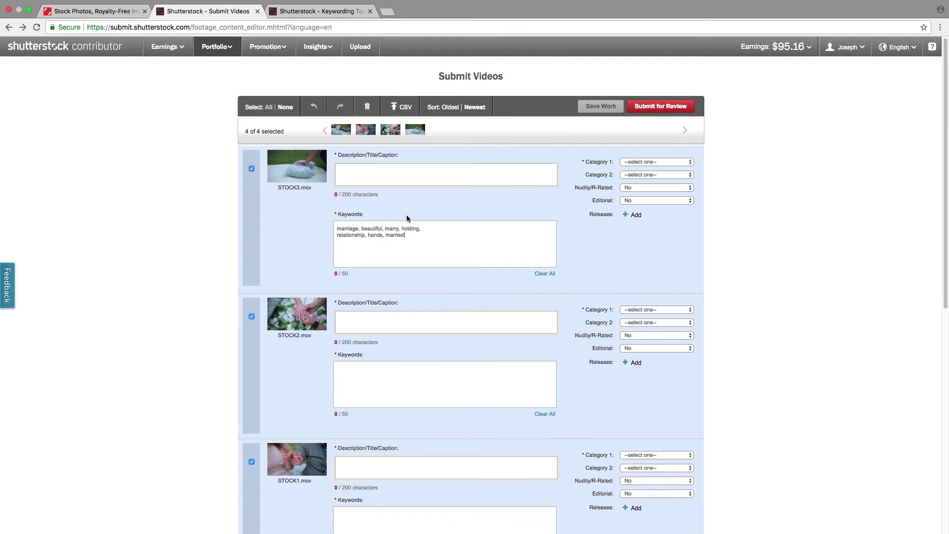
pyautogui.click(308, 239)
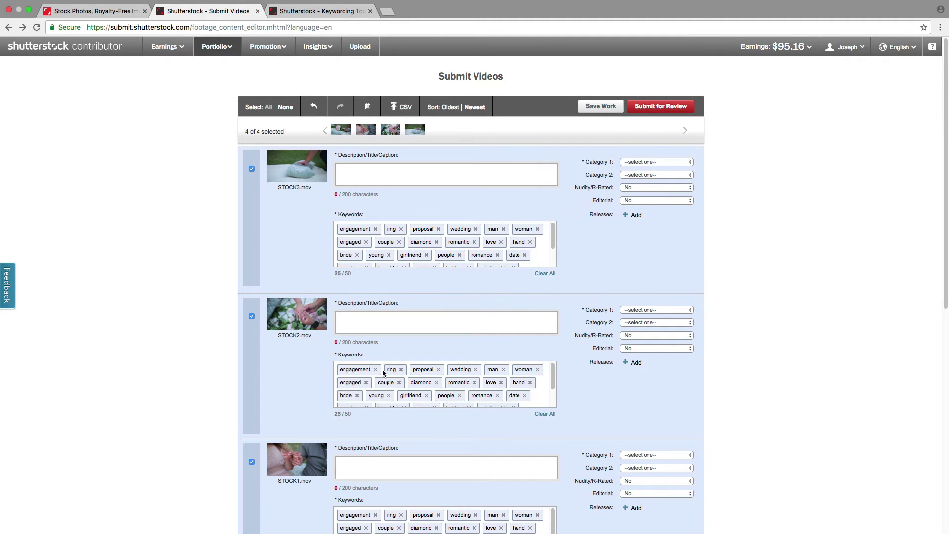
# Enter the description "Engagement ring" for all four selected videos at once
pyautogui.click(385, 171)
pyautogui.click(385, 171)
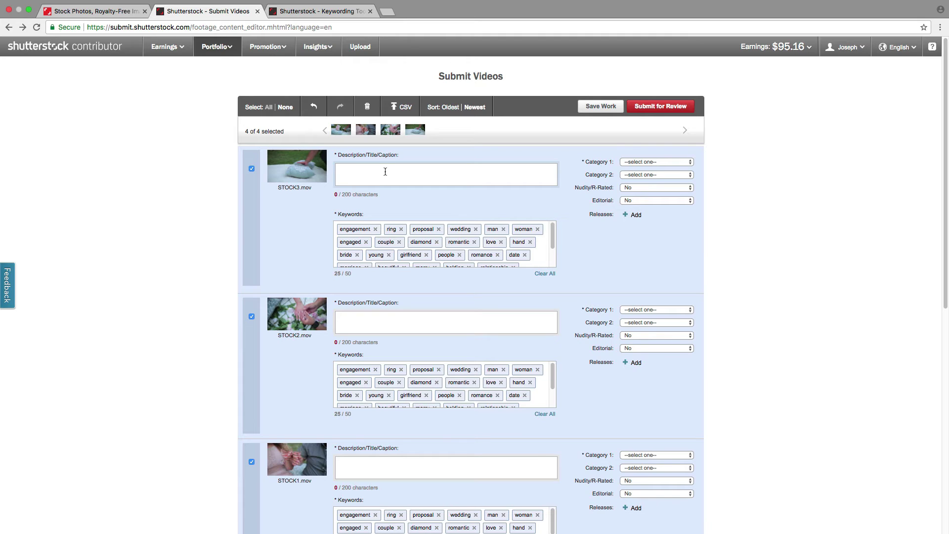
pyautogui.write('Engagement rin')
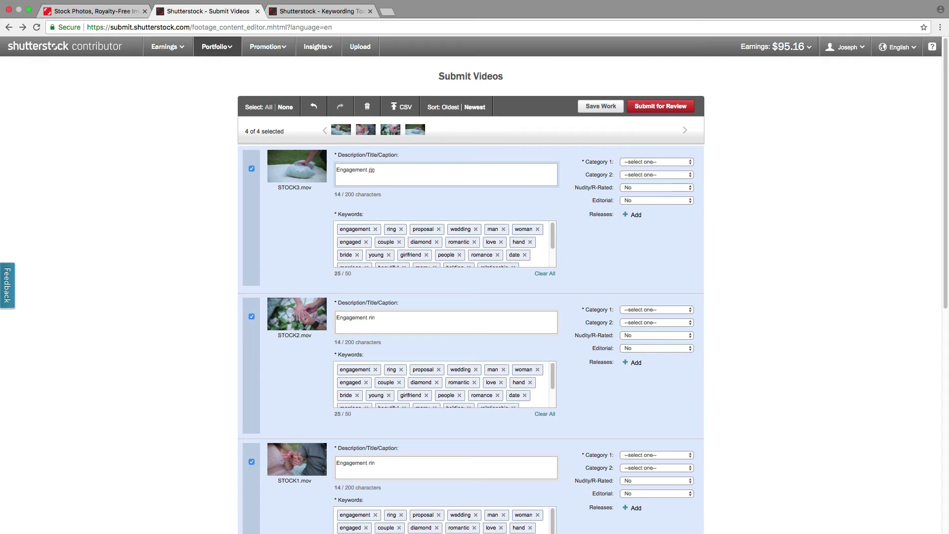
pyautogui.write('g')
# Deselect STOCK1.mov, STOCK4.mov and STOCK3.mov so that only STOCK2.mov stays selected
pyautogui.scroll(-3, 303, 365)
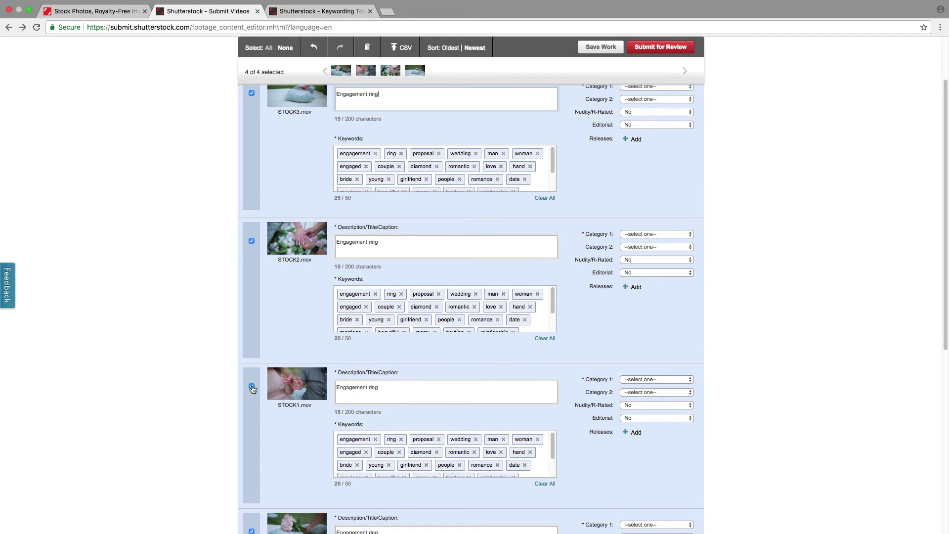
pyautogui.click(251, 386)
pyautogui.scroll(-3, 292, 398)
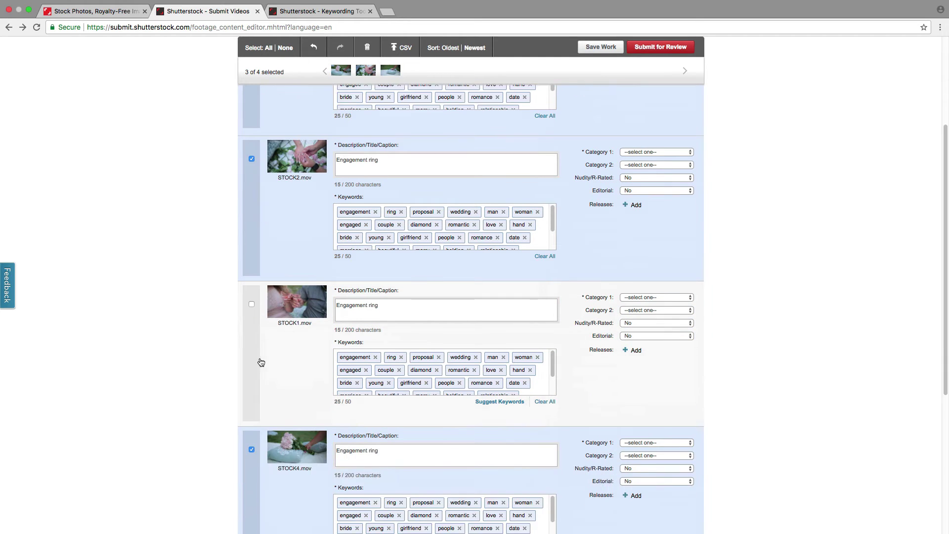
pyautogui.scroll(-2, 270, 395)
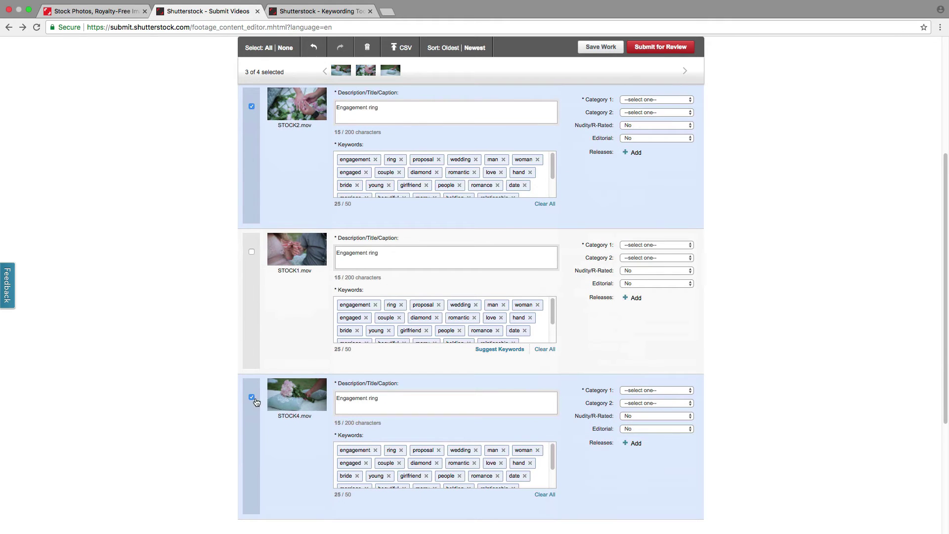
pyautogui.click(252, 397)
pyautogui.scroll(4, 264, 321)
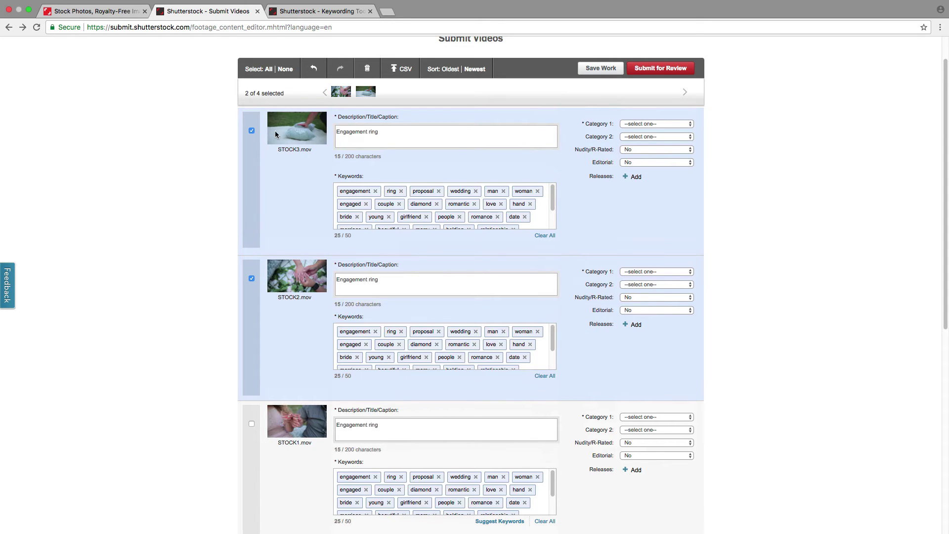
pyautogui.click(251, 130)
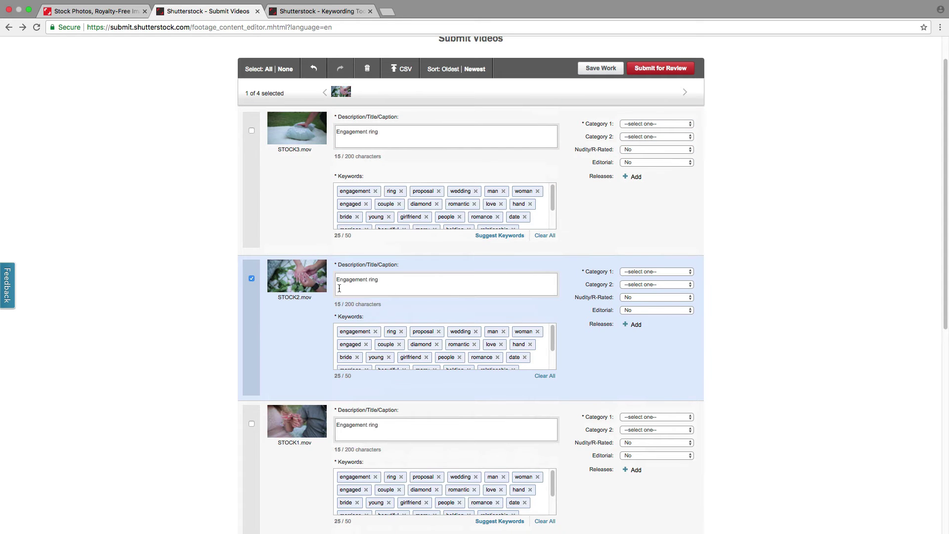
# Set Category 1 of STOCK2.mov to People and Category 2 to Objects
pyautogui.scroll(-5, 518, 312)
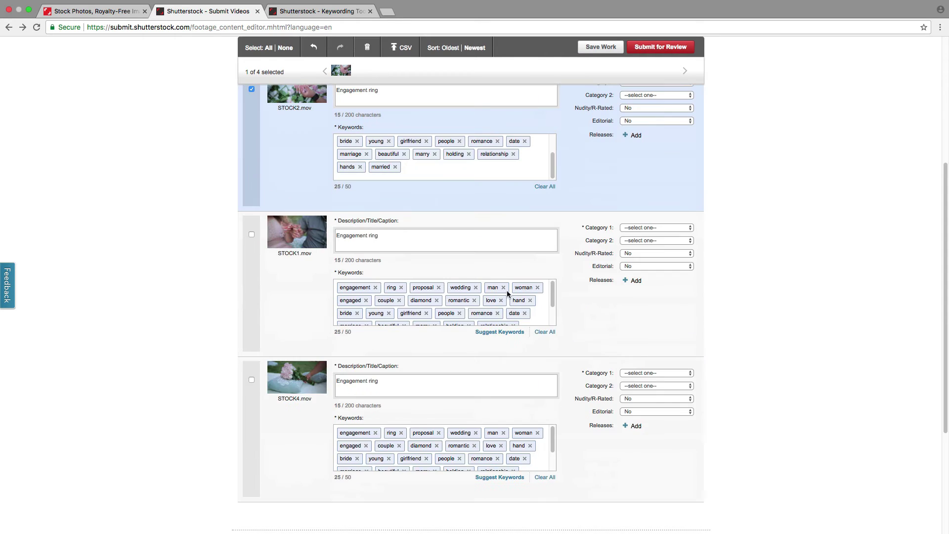
pyautogui.scroll(5, 407, 378)
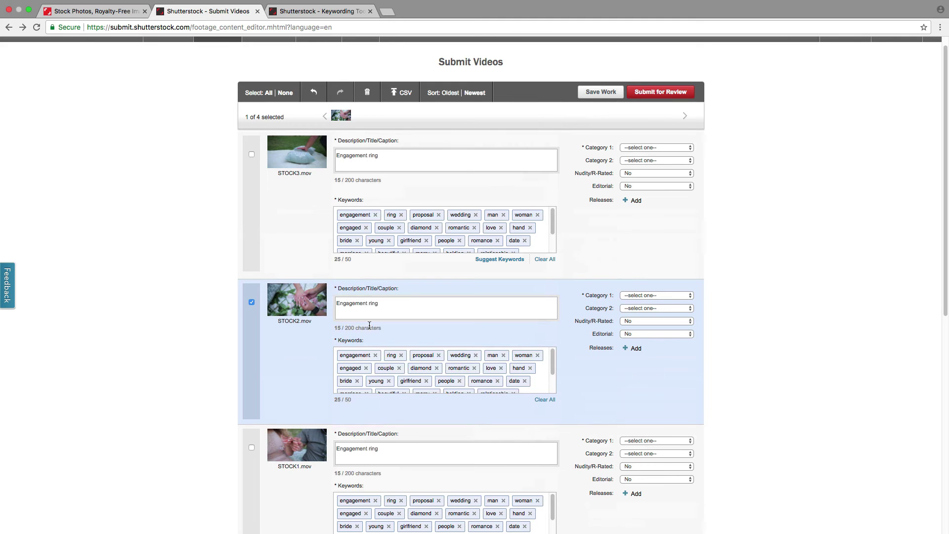
pyautogui.click(671, 294)
pyautogui.click(671, 294)
pyautogui.click(649, 296)
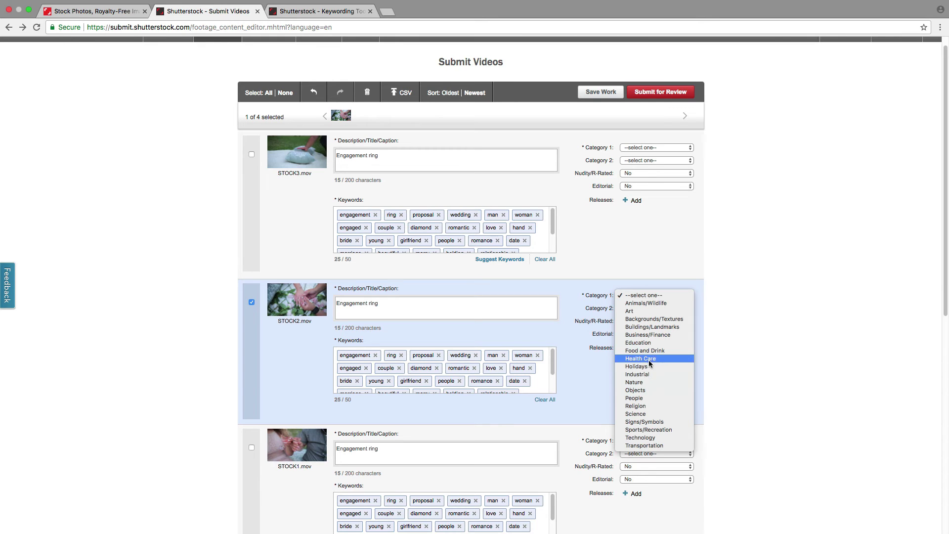
pyautogui.click(667, 397)
pyautogui.click(672, 309)
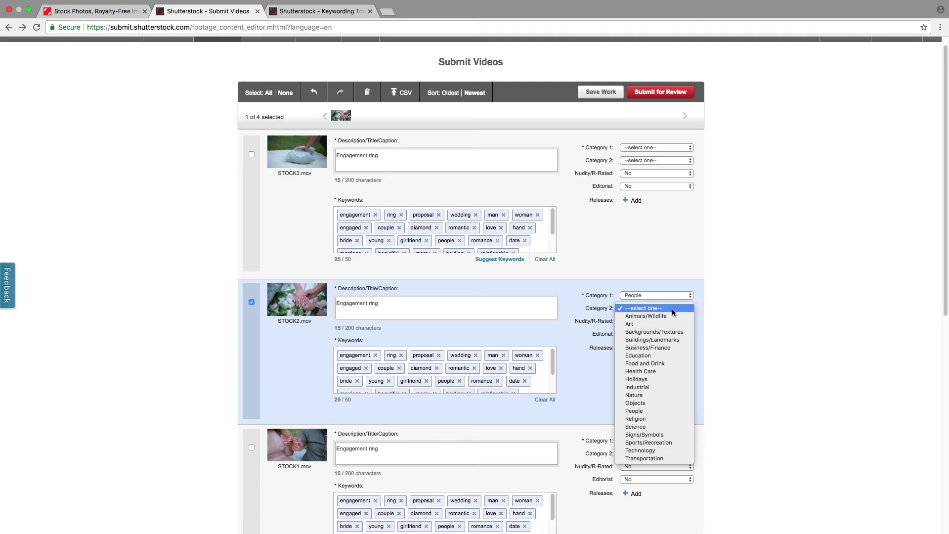
pyautogui.click(662, 403)
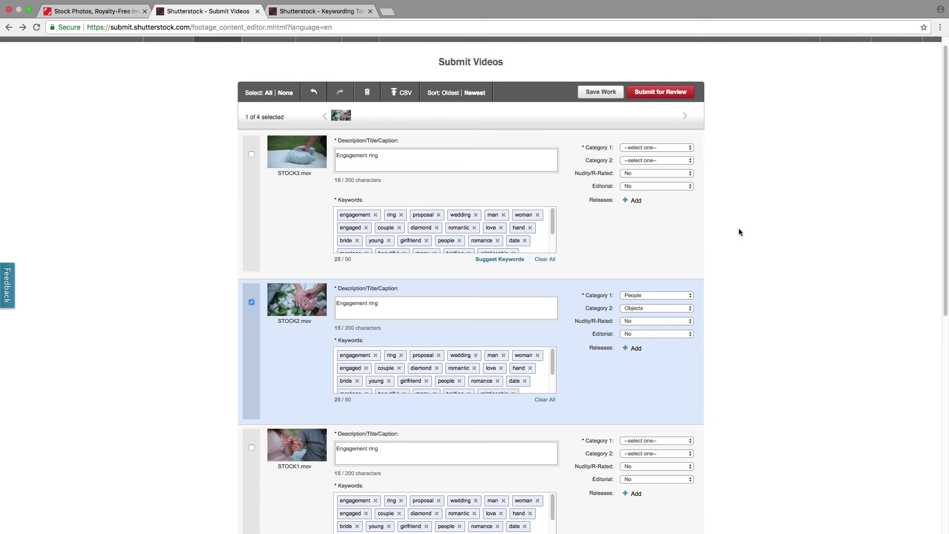
# Try to submit STOCK2.mov for review with the reviewer note "Digital illustration created without reference image."
pyautogui.scroll(1, 702, 222)
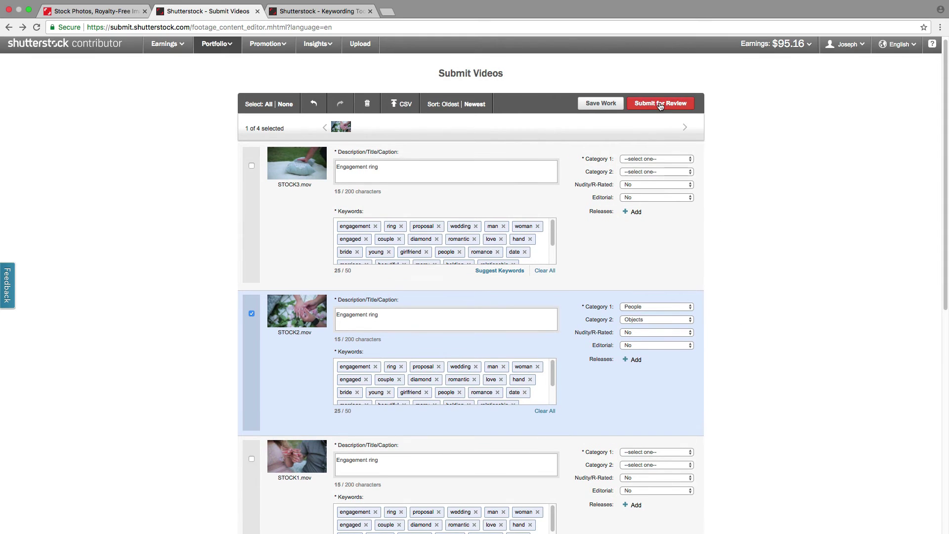
pyautogui.click(660, 103)
pyautogui.click(430, 295)
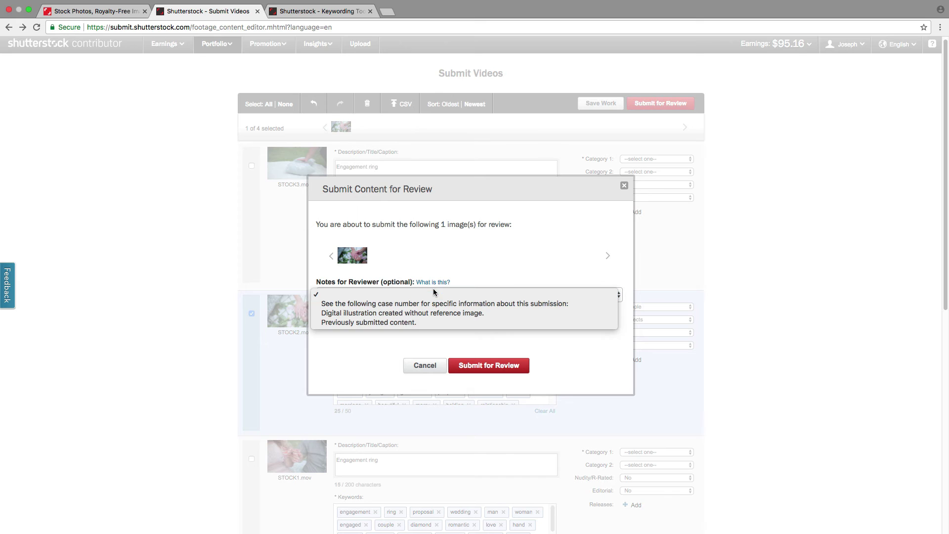
pyautogui.click(398, 315)
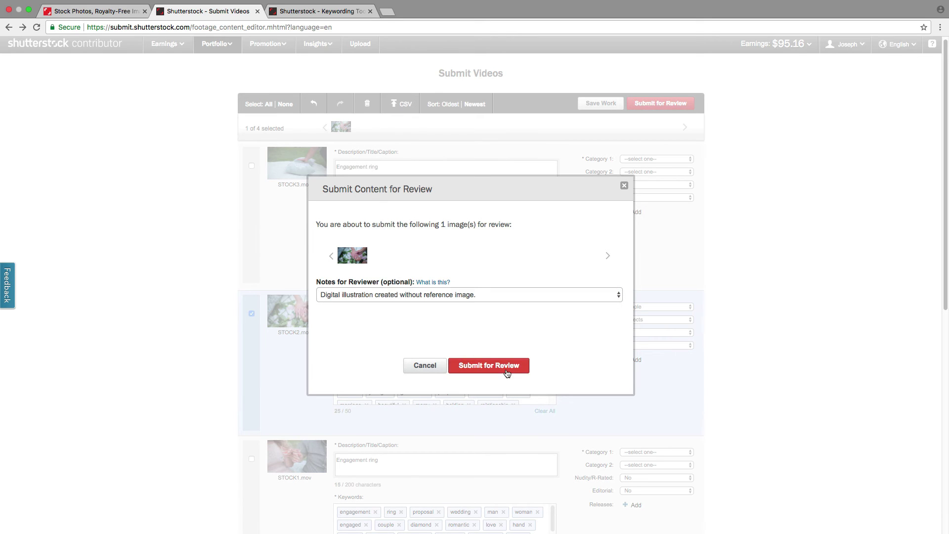
pyautogui.click(489, 367)
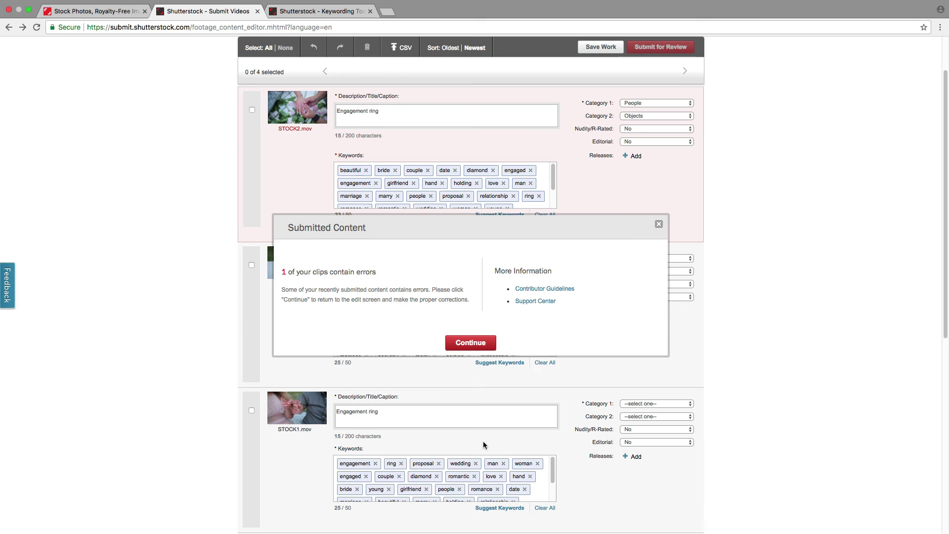
pyautogui.click(479, 345)
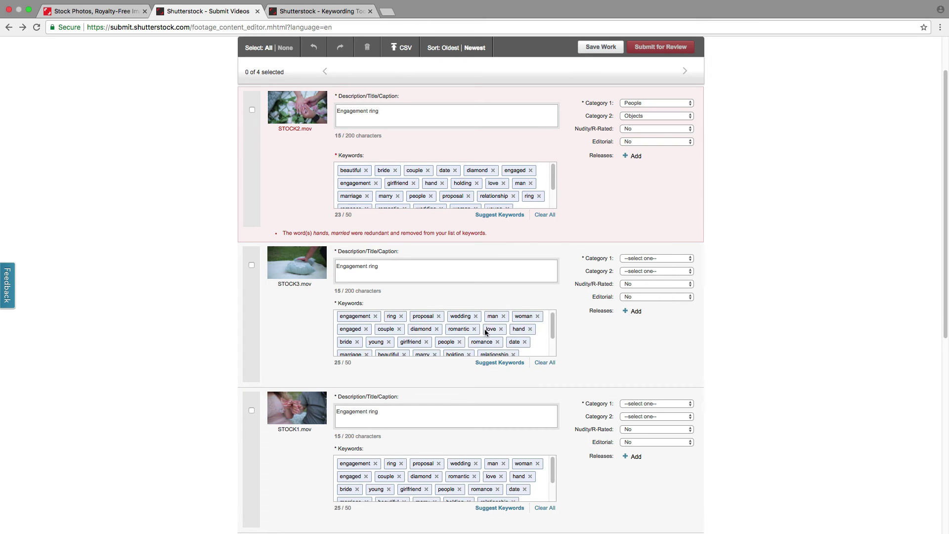
# Reselect STOCK2.mov, submit it for review again with the same reviewer note, and return to the remaining clips
pyautogui.scroll(1, 302, 228)
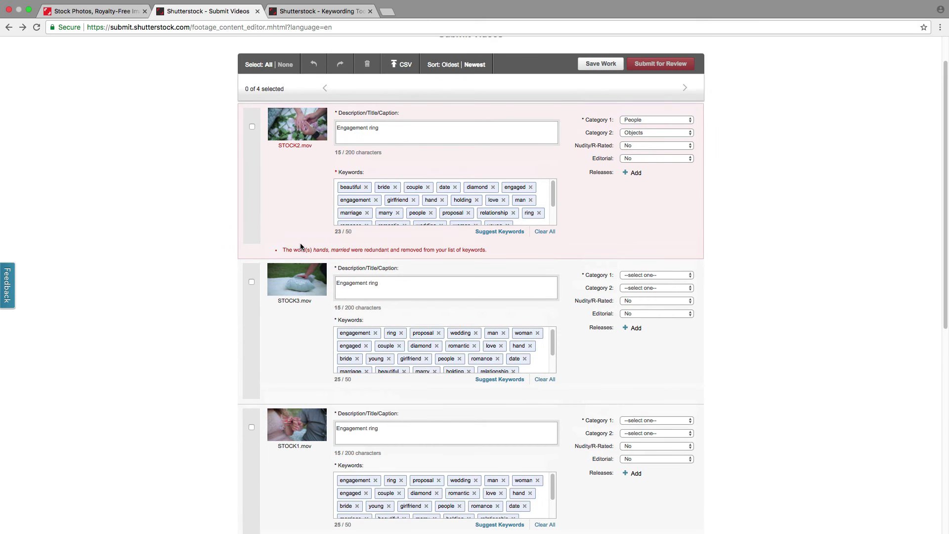
pyautogui.scroll(1, 300, 246)
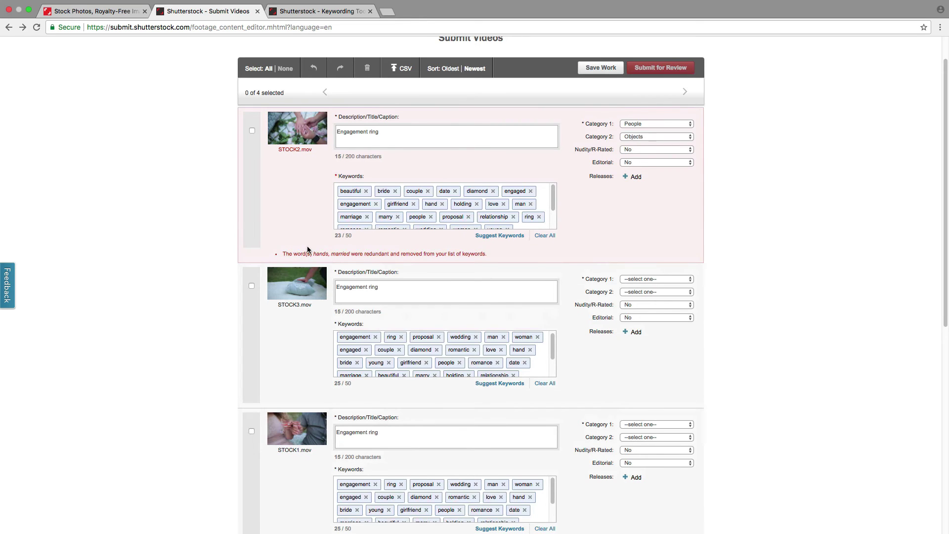
pyautogui.scroll(2, 301, 222)
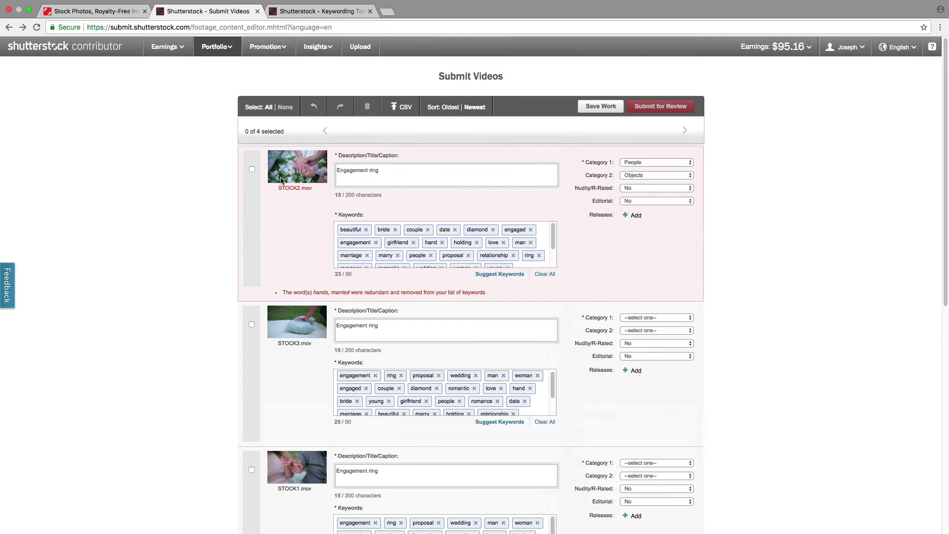
pyautogui.click(252, 169)
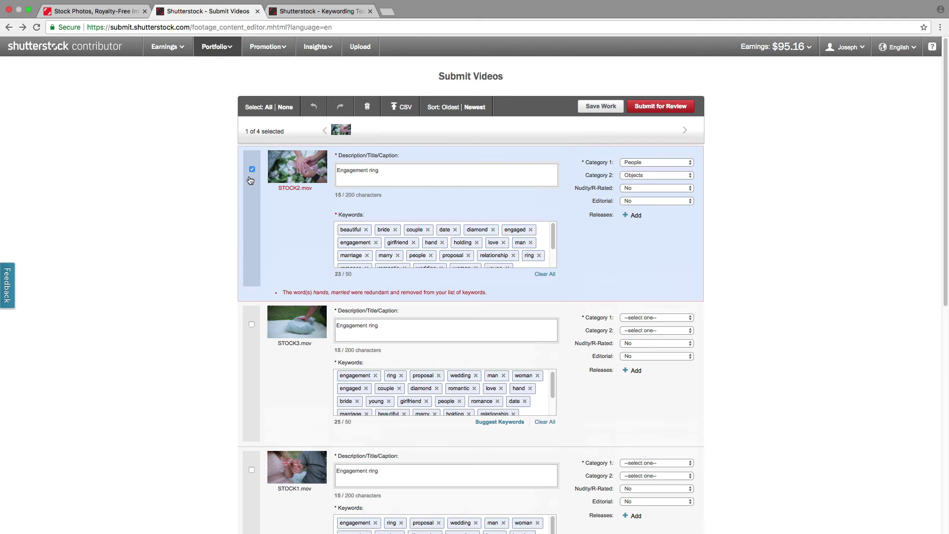
pyautogui.click(671, 108)
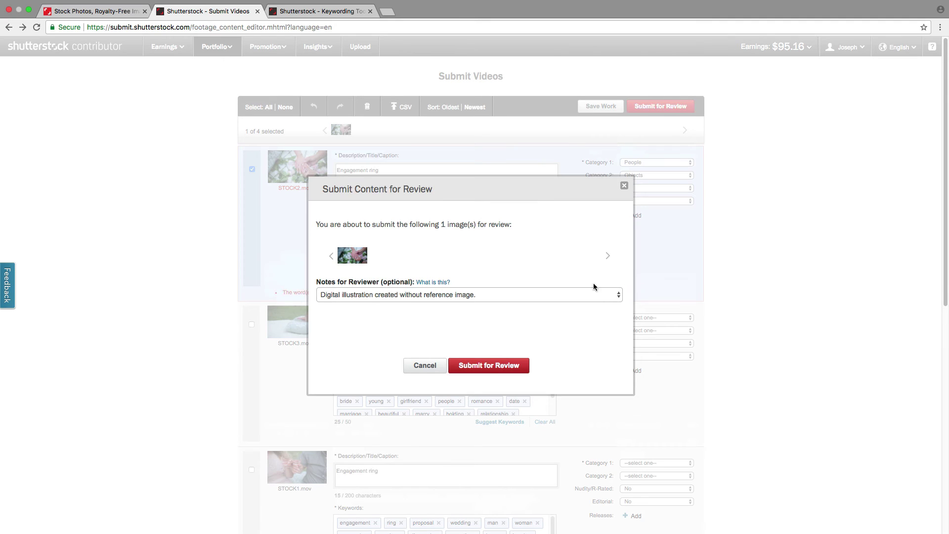
pyautogui.click(487, 367)
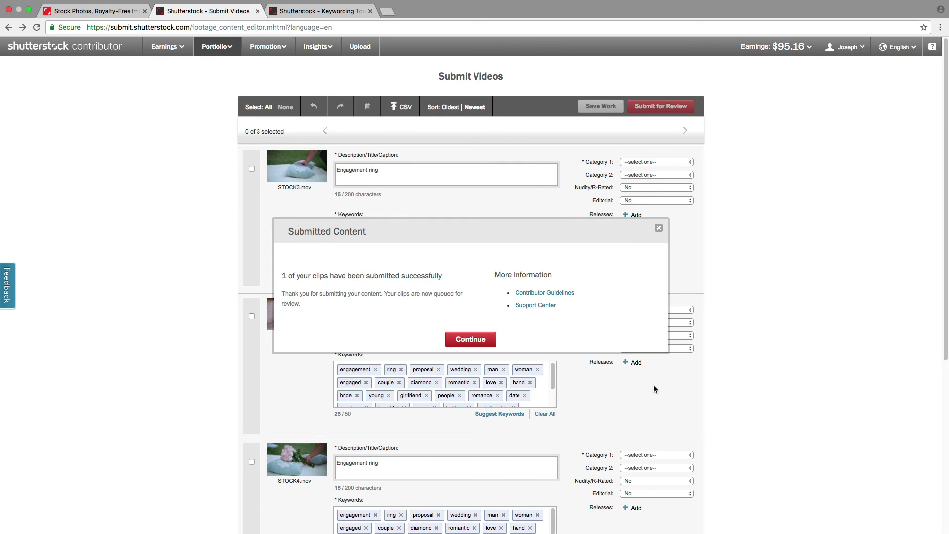
pyautogui.click(472, 340)
pyautogui.scroll(-2, 542, 276)
pyautogui.scroll(2, 541, 295)
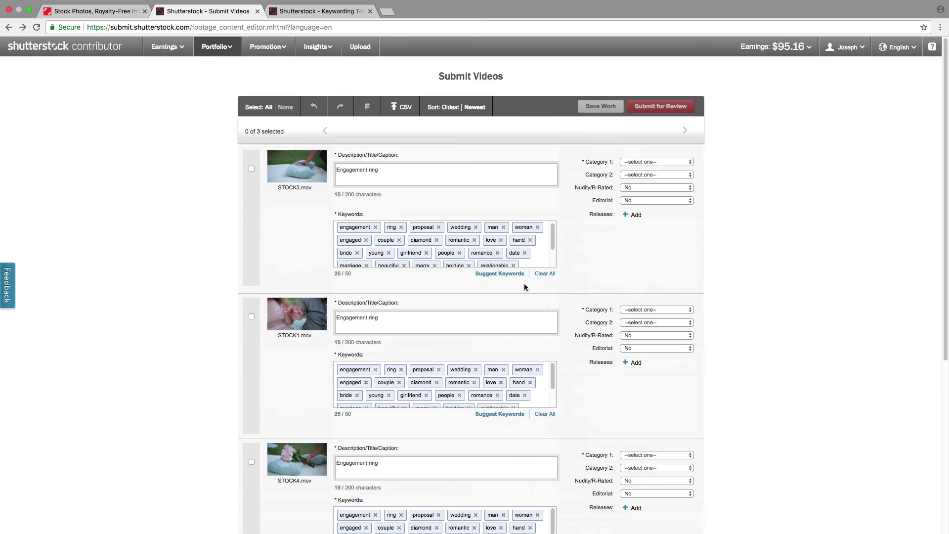
# Open the approval status of the videos and look through the pending, approved and rejected footage lists
pyautogui.moveTo(225, 47)
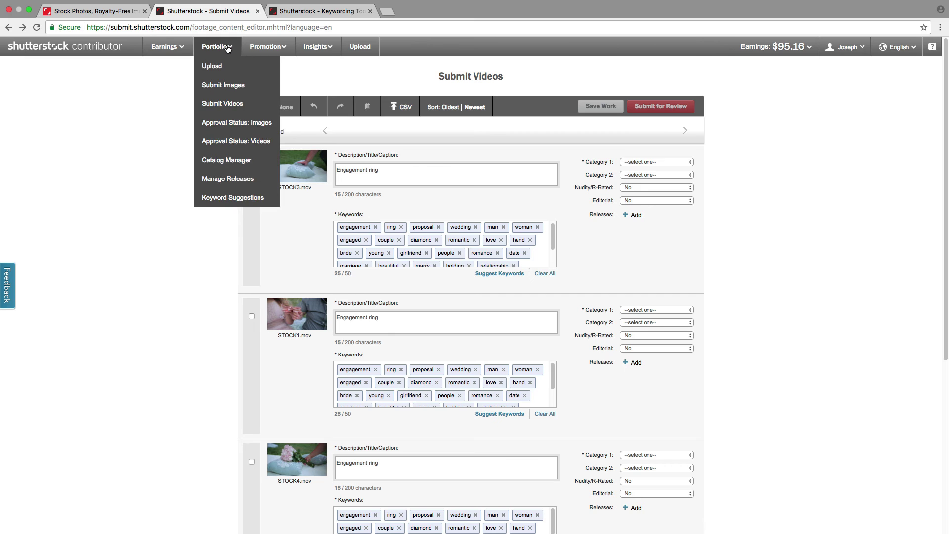
pyautogui.click(249, 141)
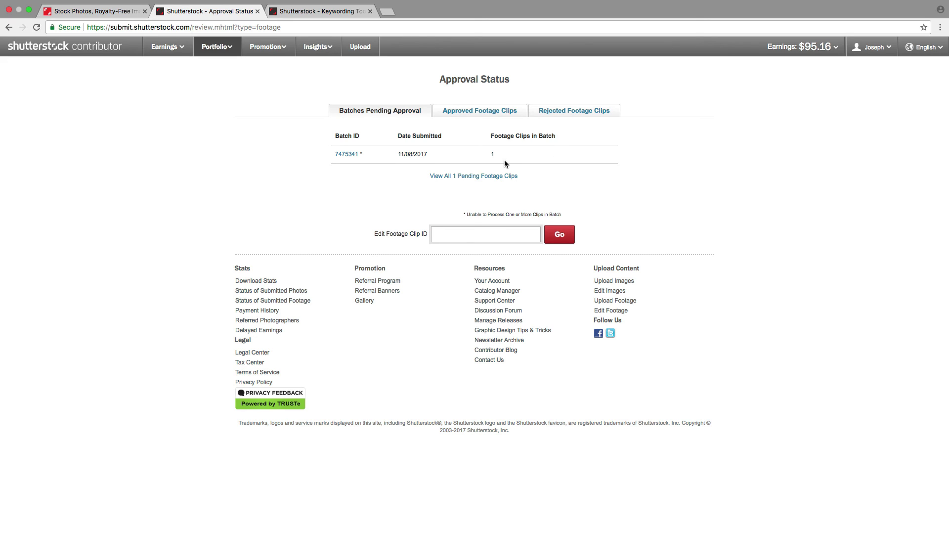
pyautogui.click(491, 113)
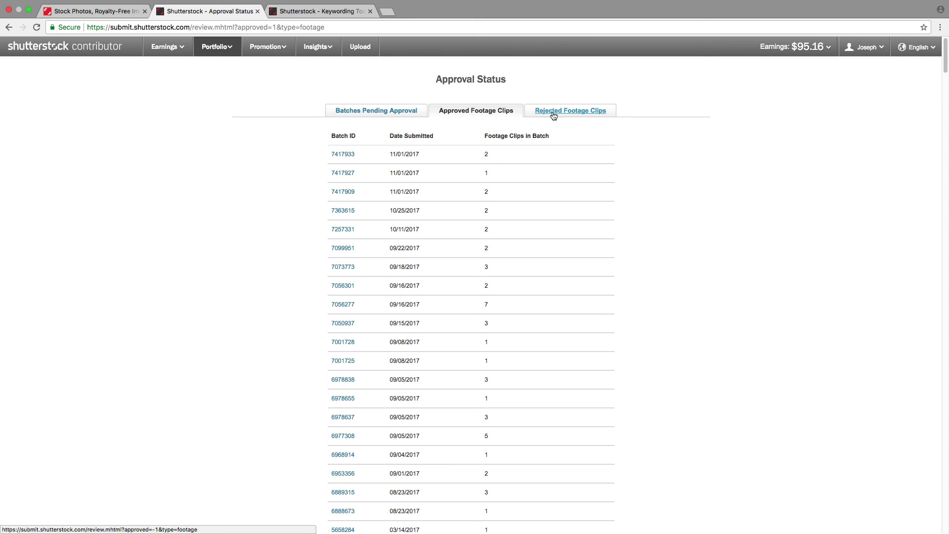
pyautogui.click(569, 119)
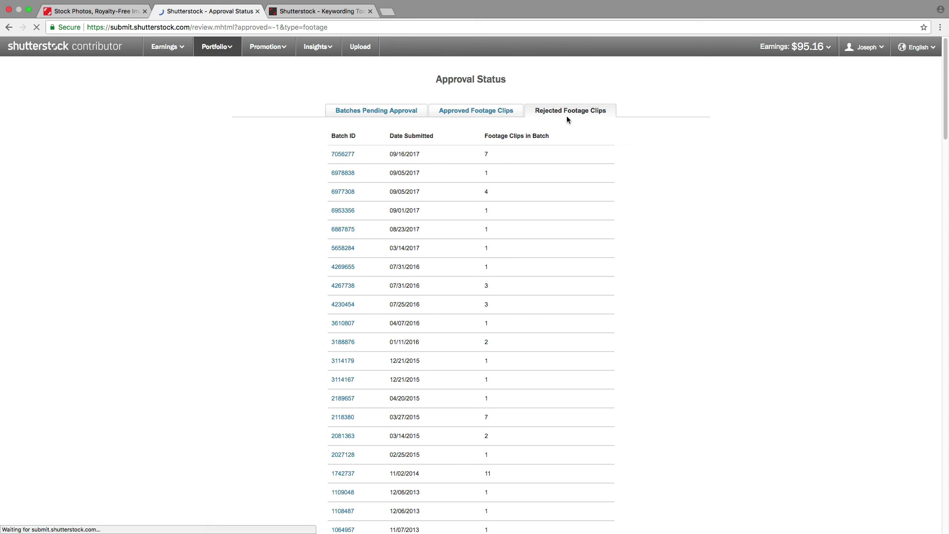
pyautogui.click(485, 110)
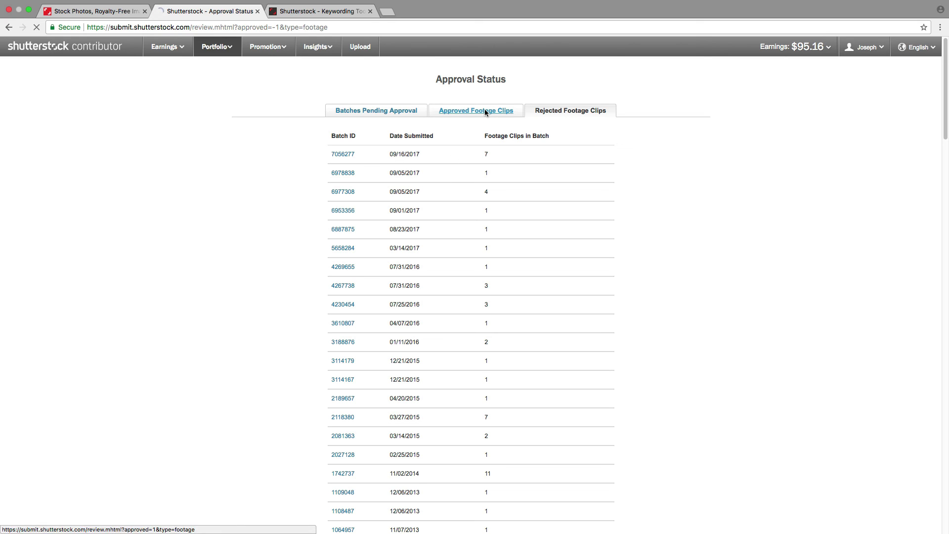
pyautogui.click(373, 112)
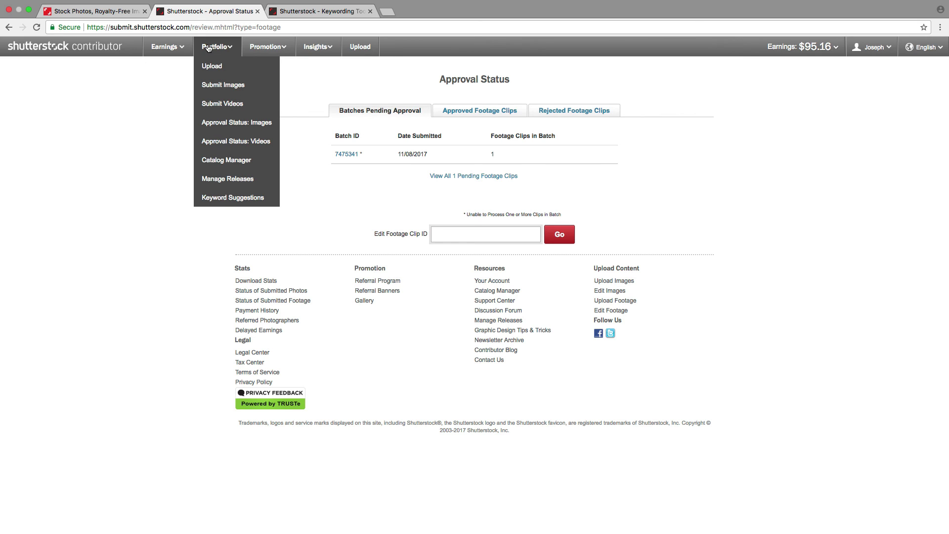
pyautogui.click(243, 145)
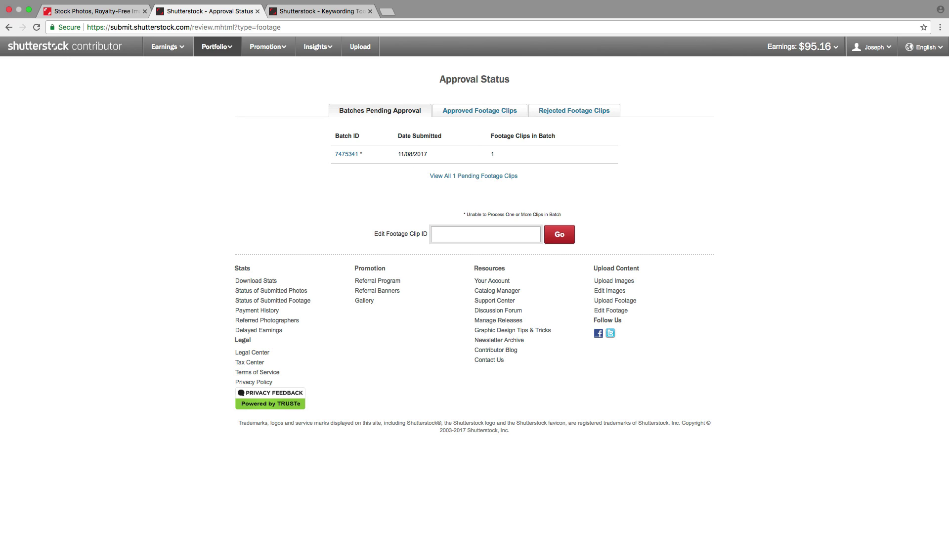
pyautogui.moveTo(811, 48)
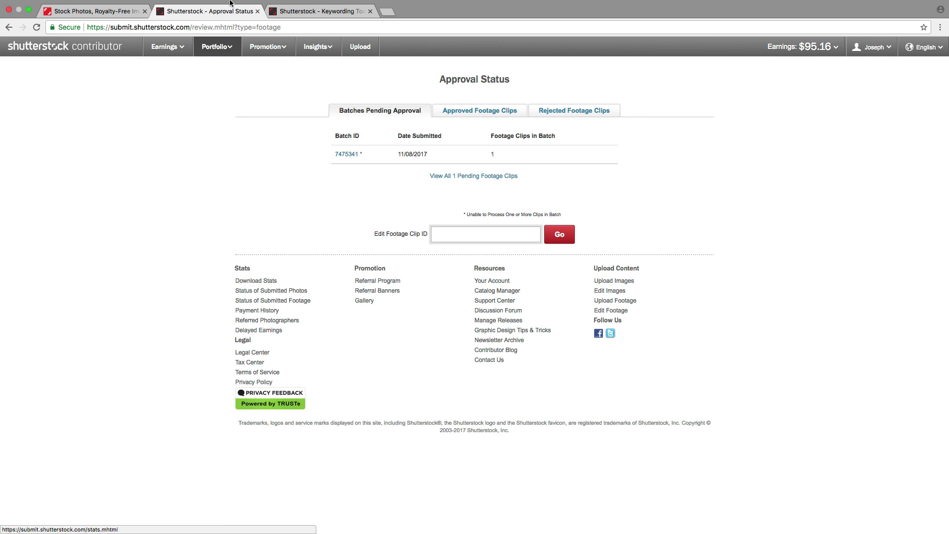